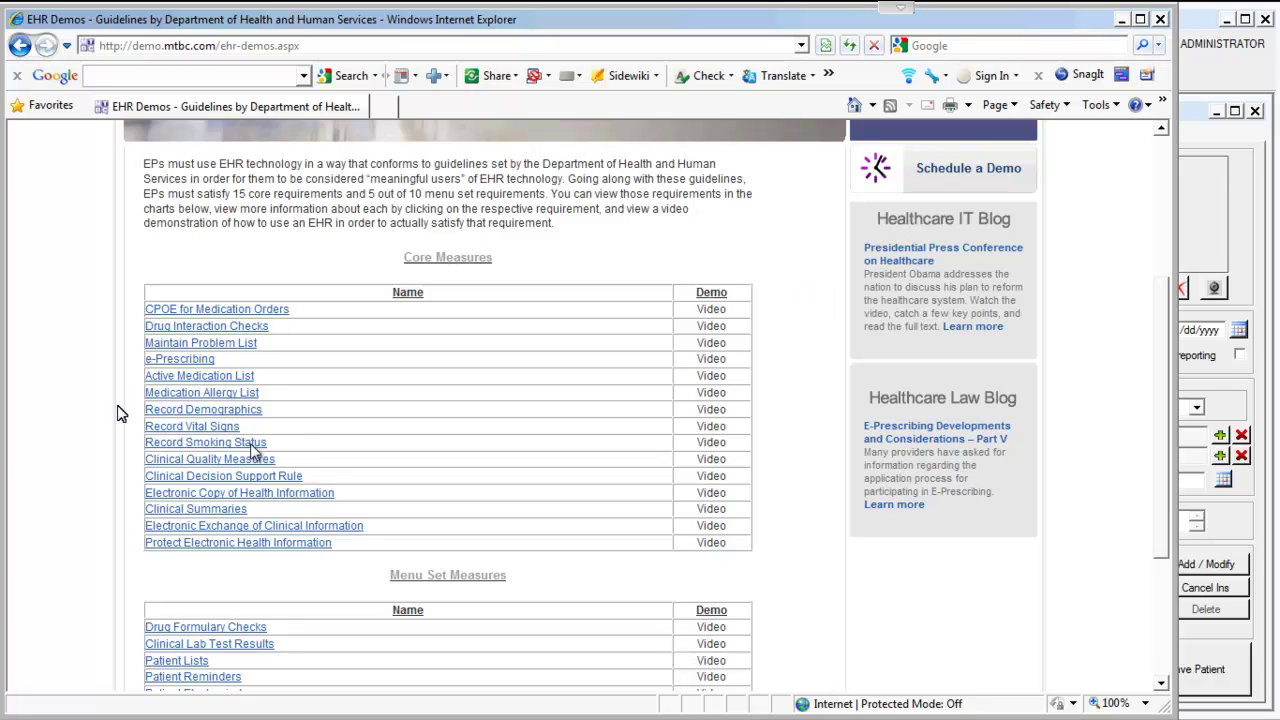
Step: Open the CMS Clinical Decision Support Rule PDF, Core Measure 11 of 15
left_click(294, 479)
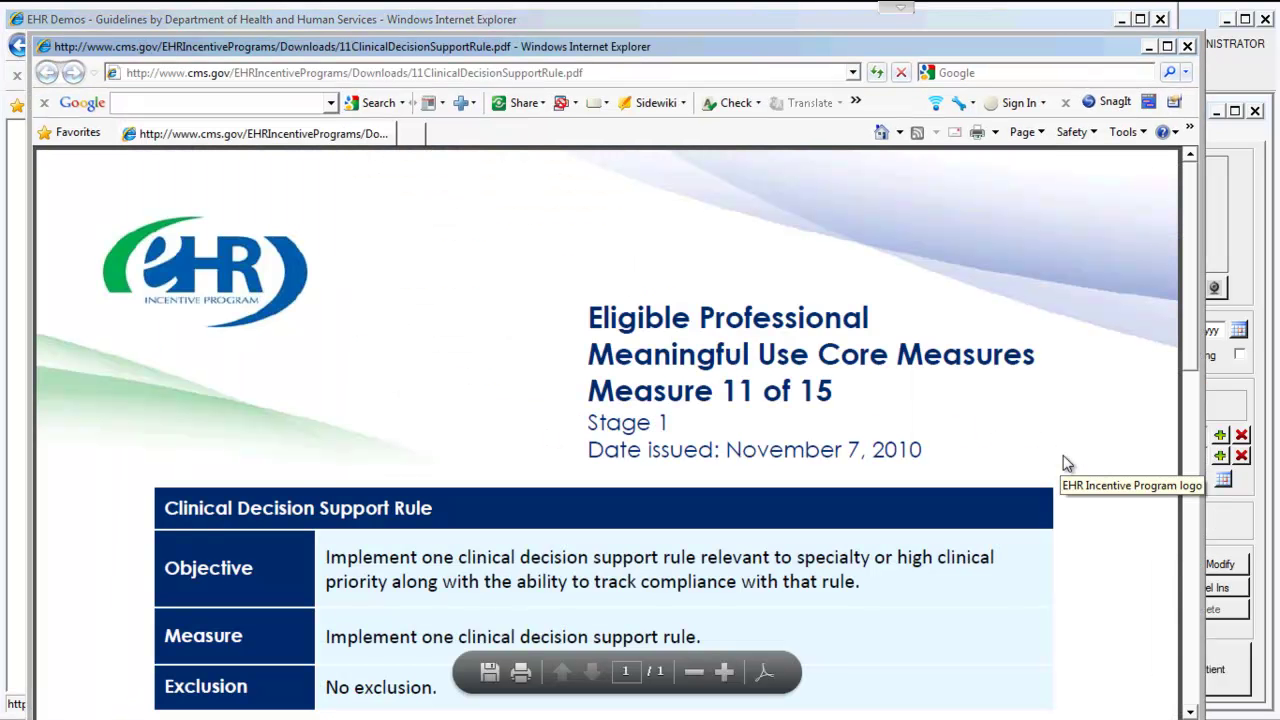
left_click_drag(1191, 284, 1195, 337)
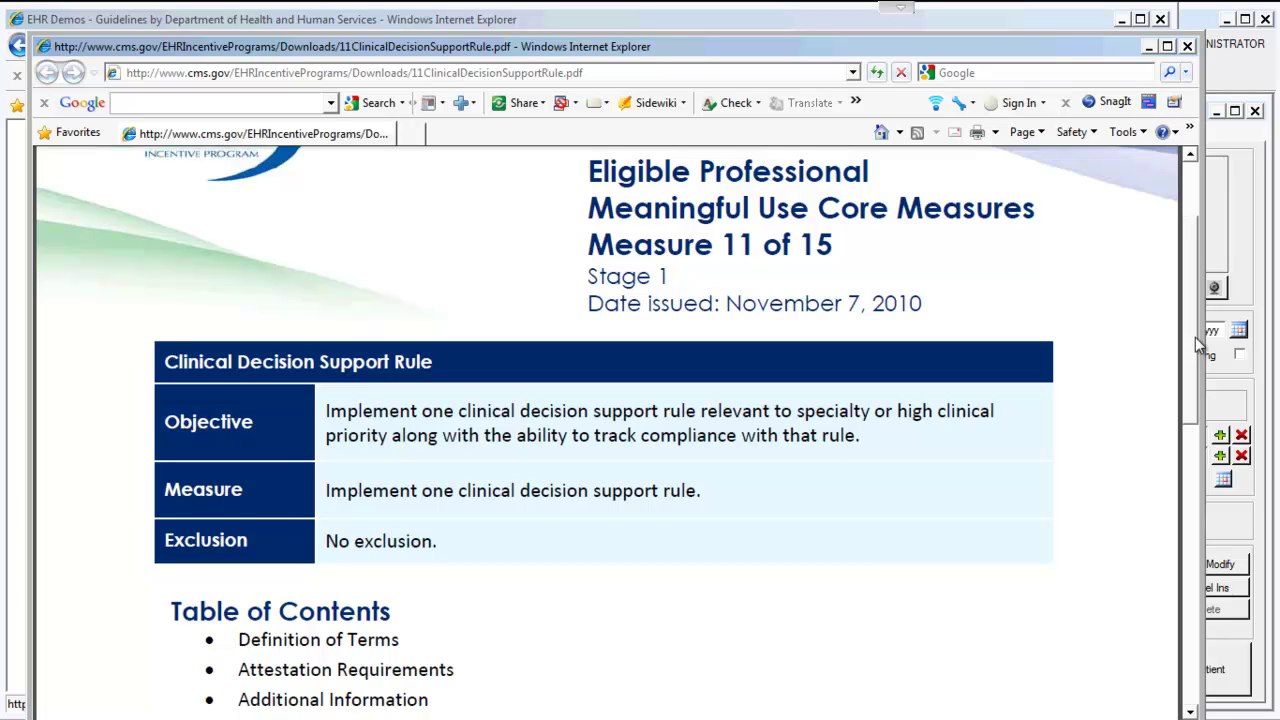
left_click_drag(1195, 337, 1197, 515)
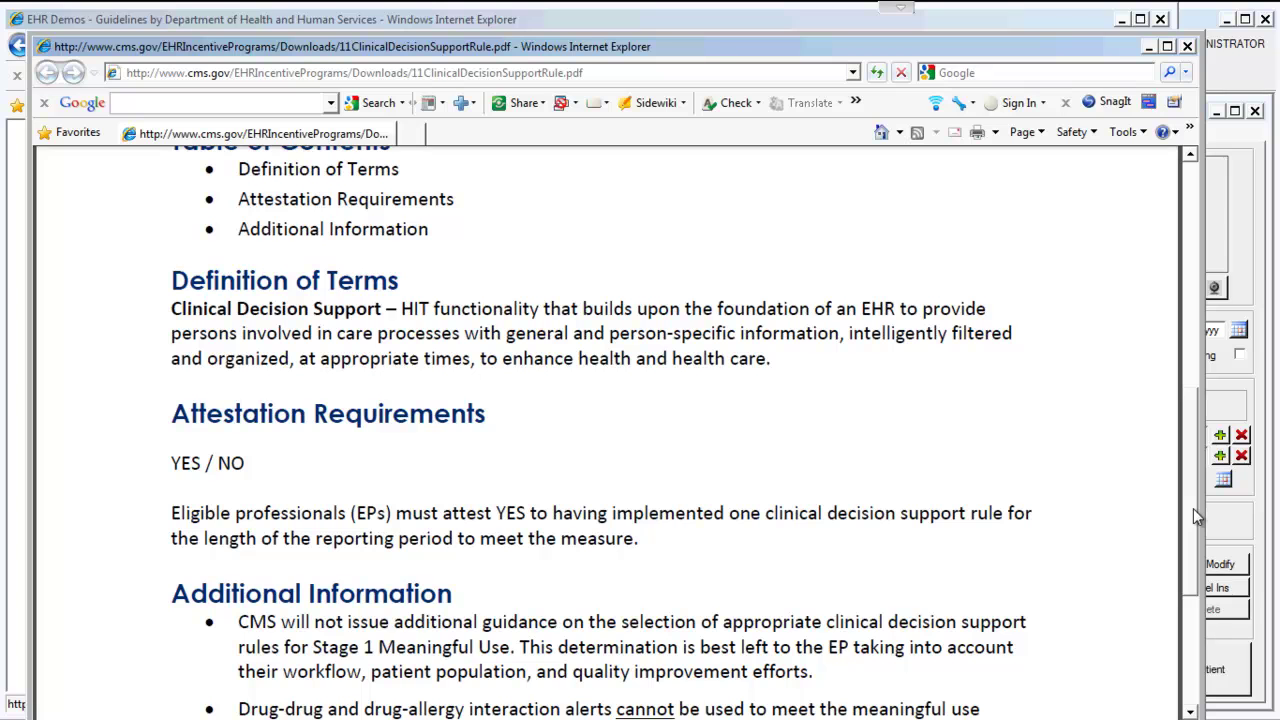
scroll(1193, 509, "down", 3)
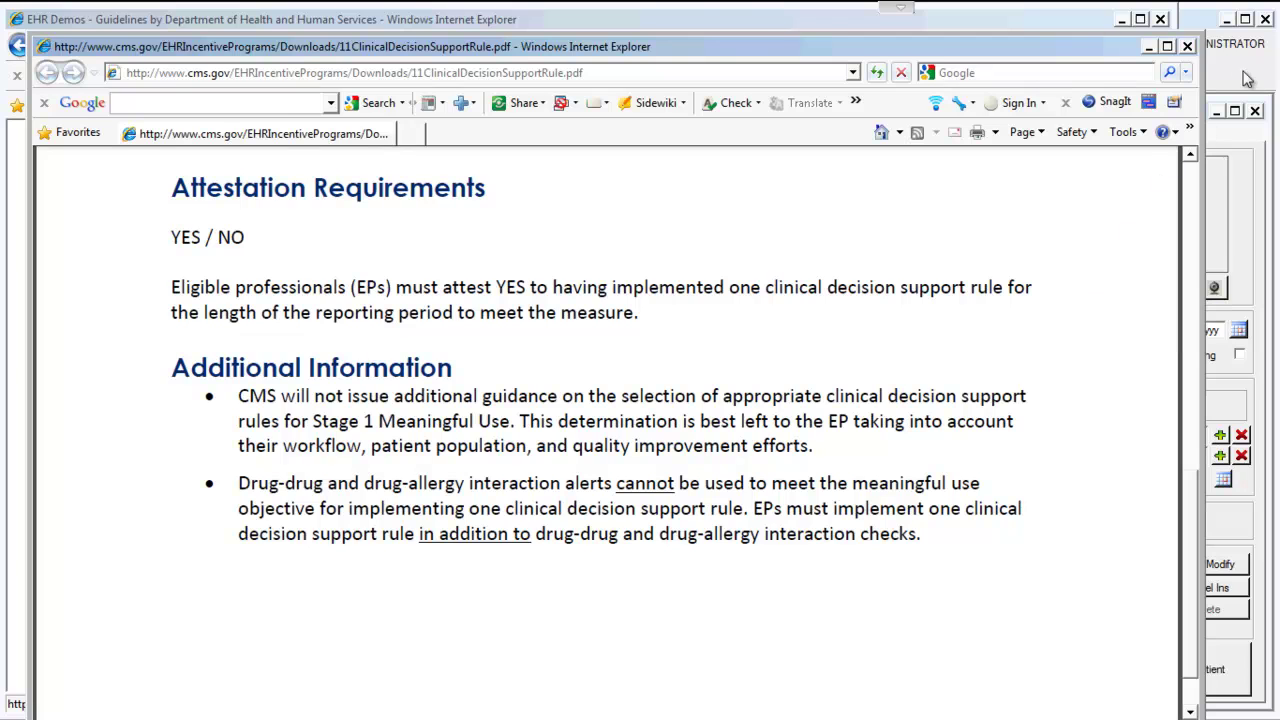
Step: Switch from the CMS PDF back to the MTBC EMR window using Flip 3D
key("super+Tab")
key("super+Tab")
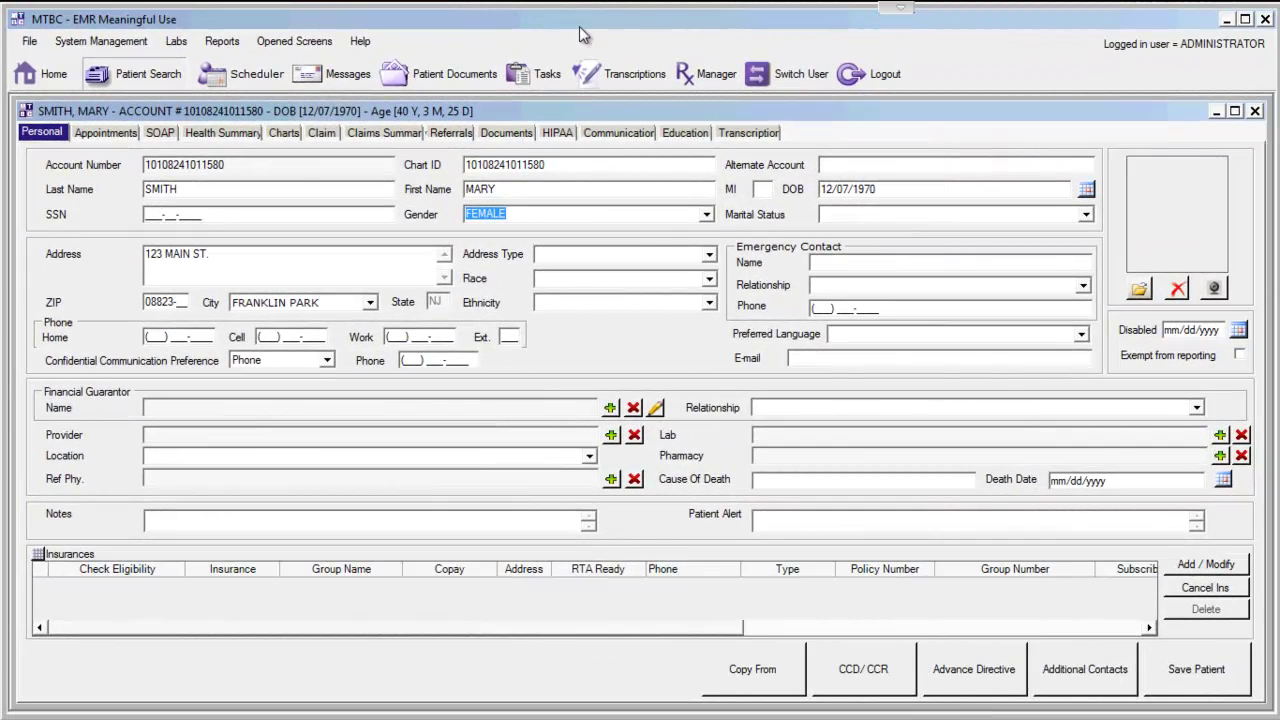
Step: Show the patient's due immunizations and CPT items from the Charts tab's Alerts
left_click(284, 135)
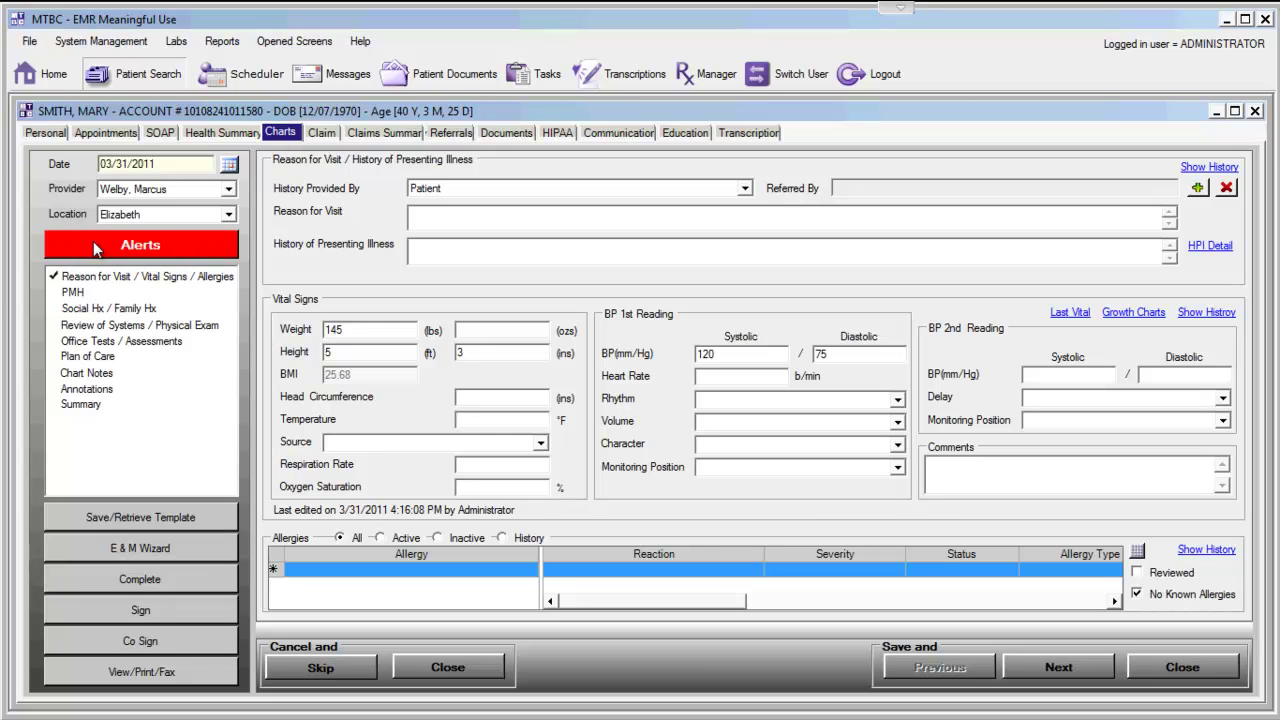
left_click(215, 246)
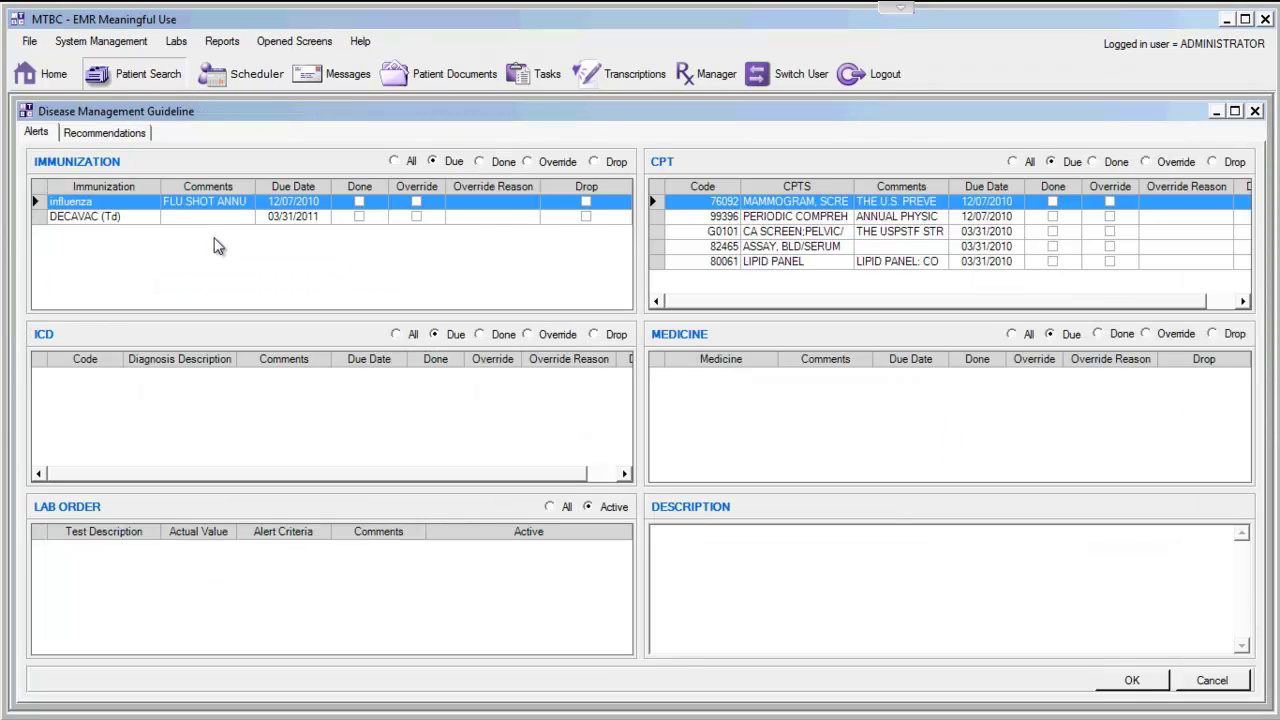
Step: Read the 76092 Mammogram alert's description, then close the guideline alerts
left_click(795, 204)
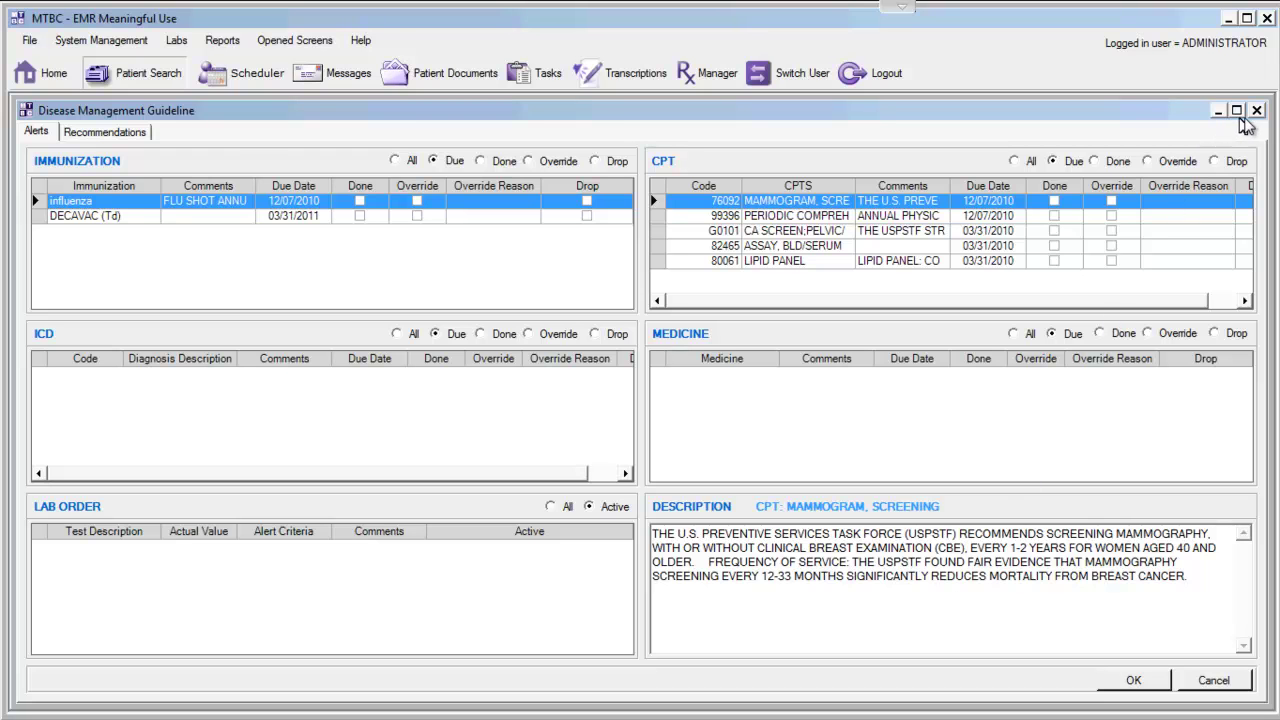
left_click(1254, 113)
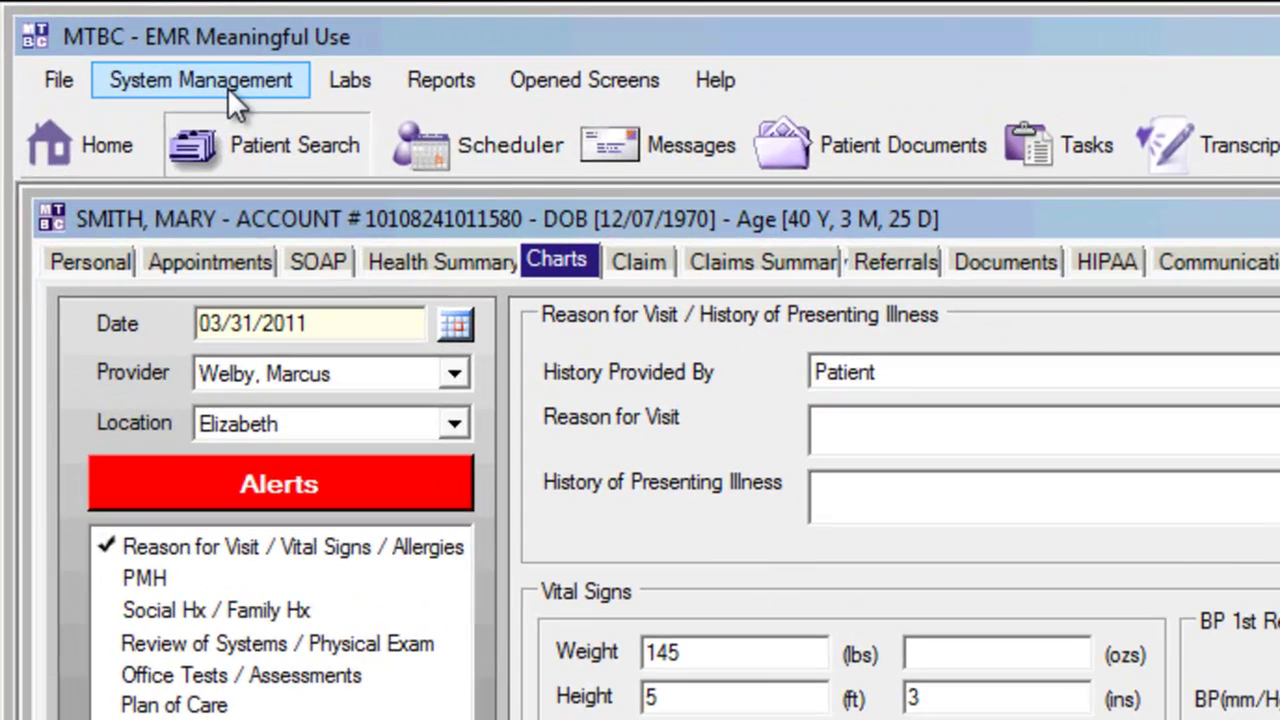
Step: Open System Management > Disease Management Guideline > Disease Management Guideline
left_click(115, 48)
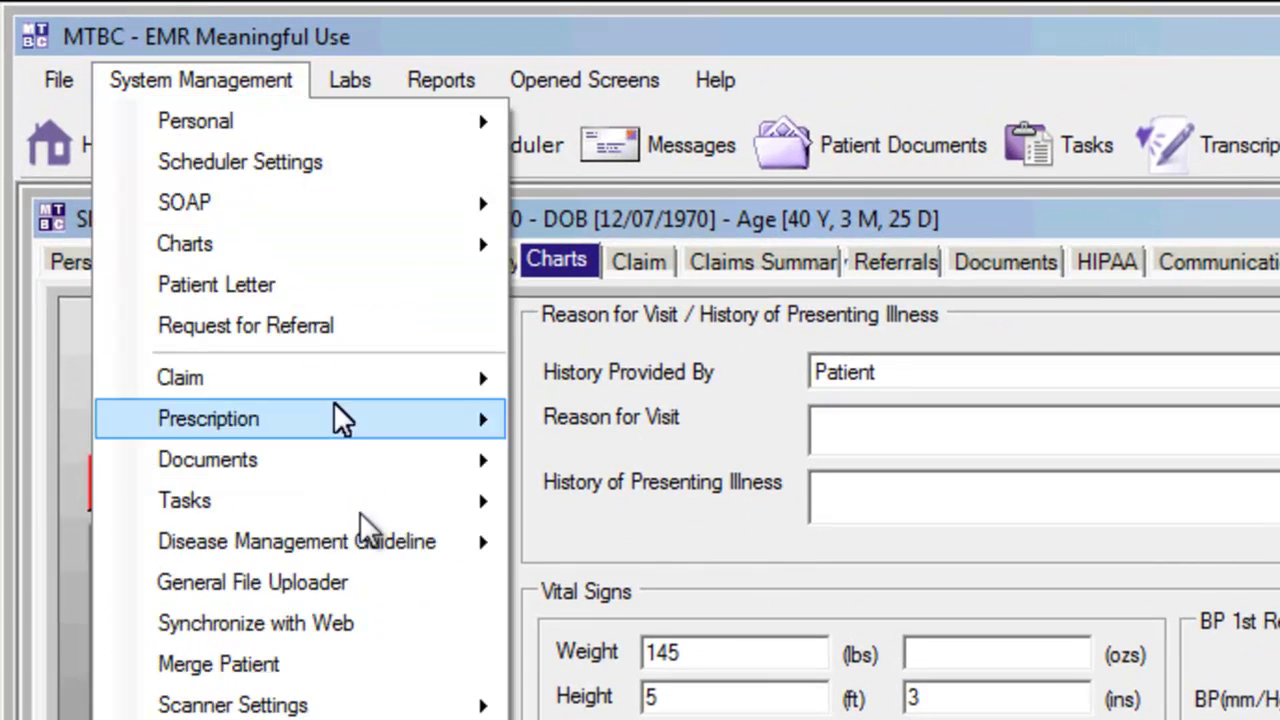
mouse_move(366, 552)
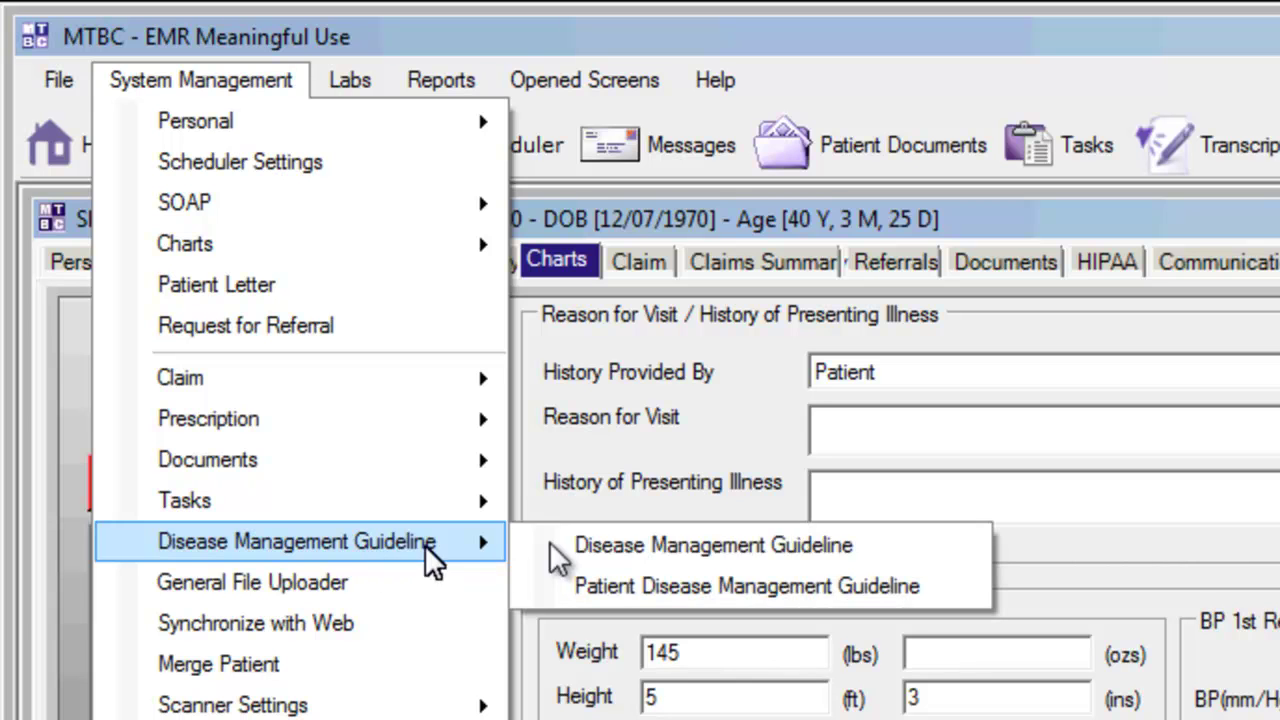
left_click(690, 548)
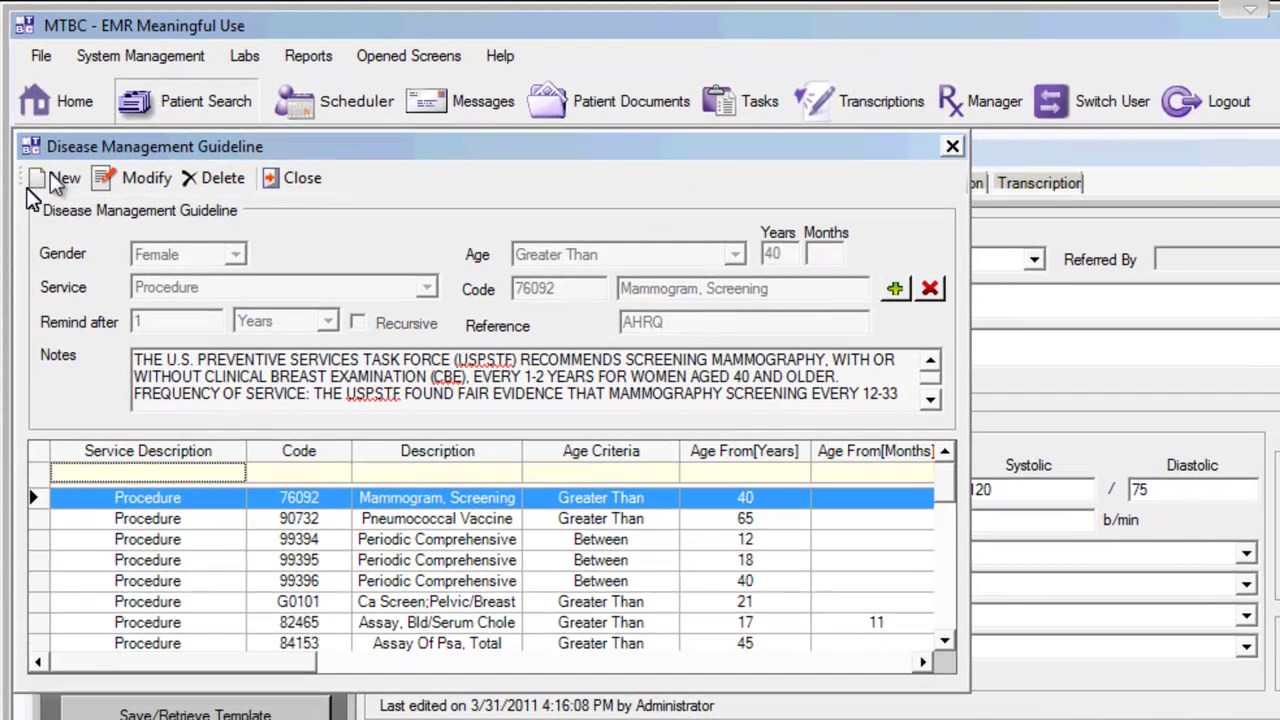
Step: Create a new guideline rule: Female, age Greater Than 45 years, service Procedure
left_click(66, 180)
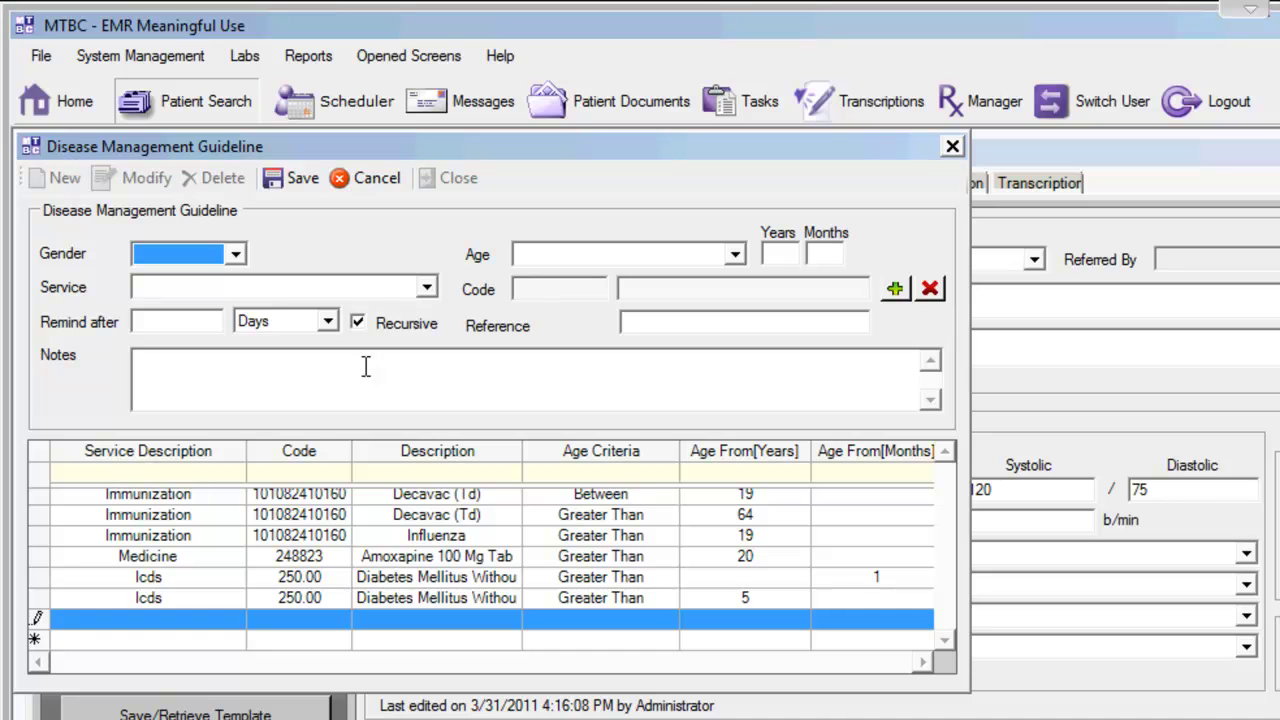
left_click(236, 255)
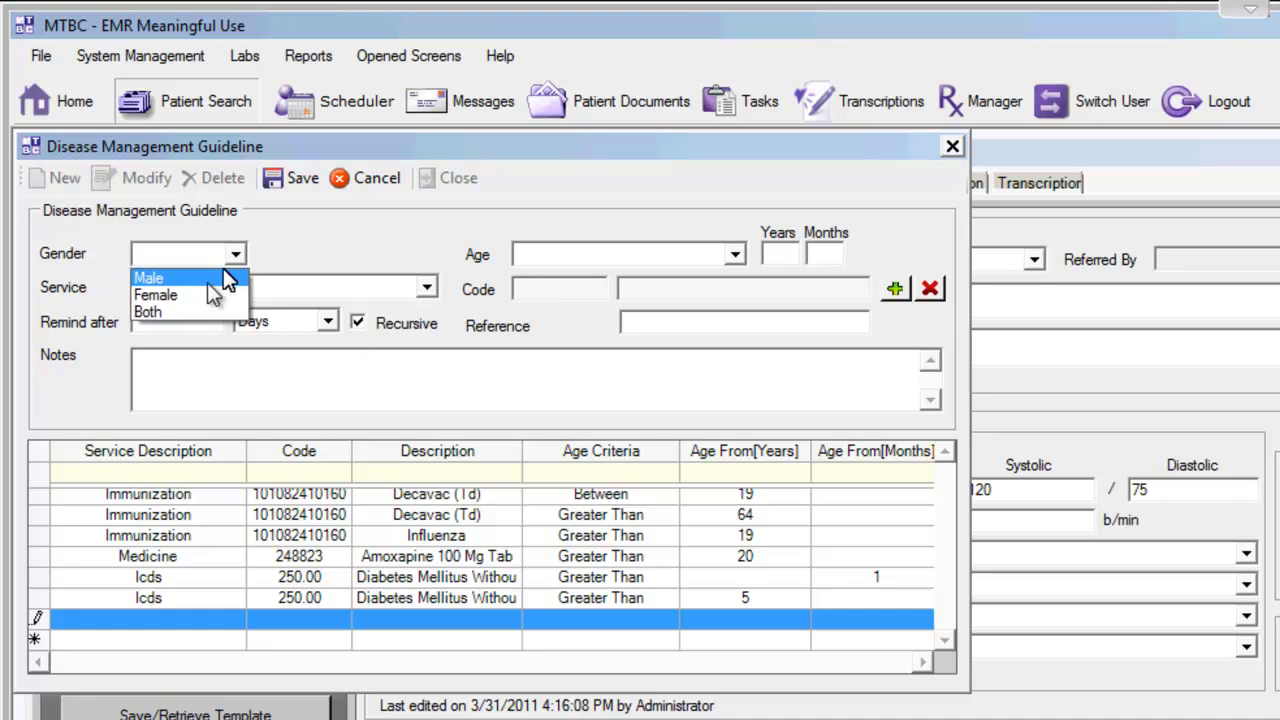
left_click(203, 296)
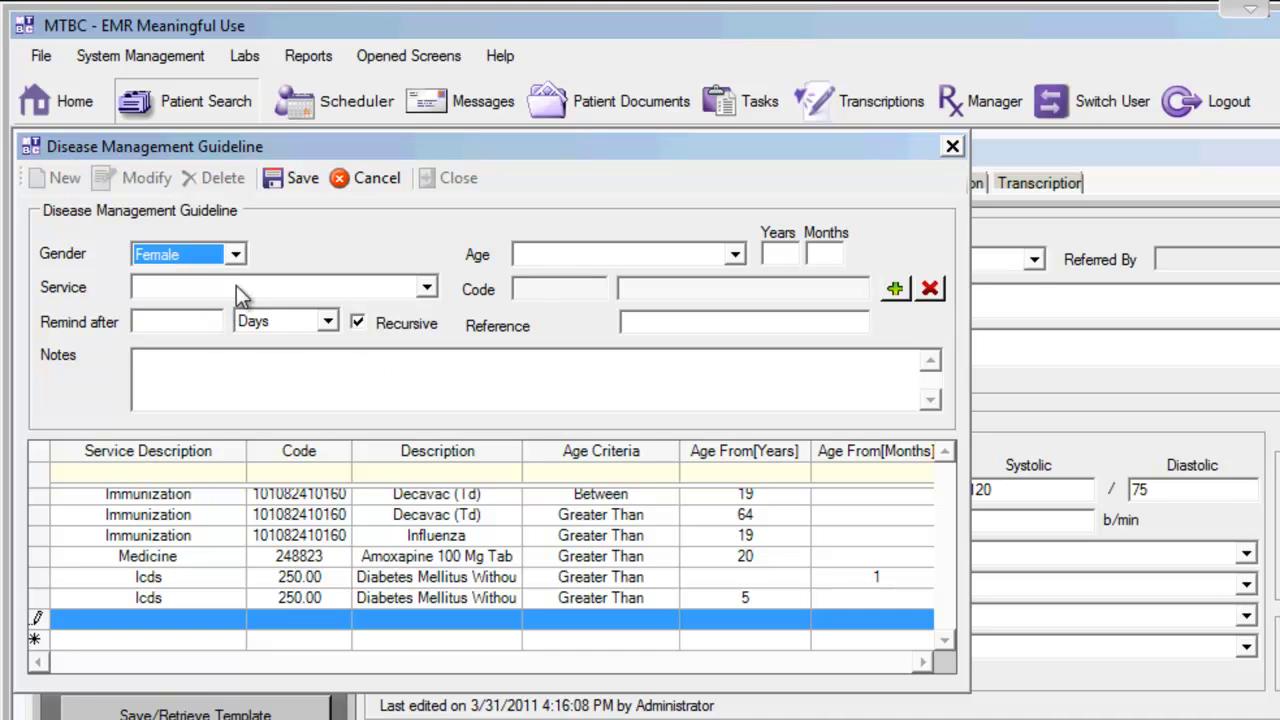
left_click(735, 256)
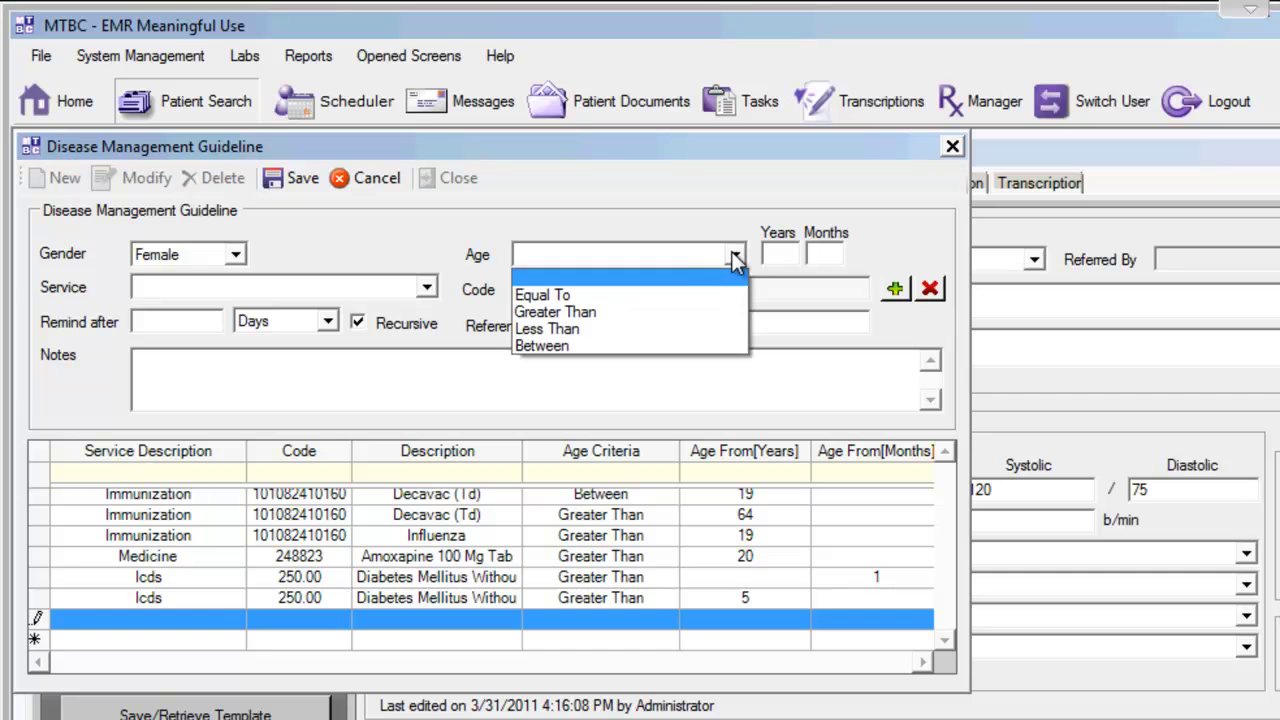
left_click(604, 311)
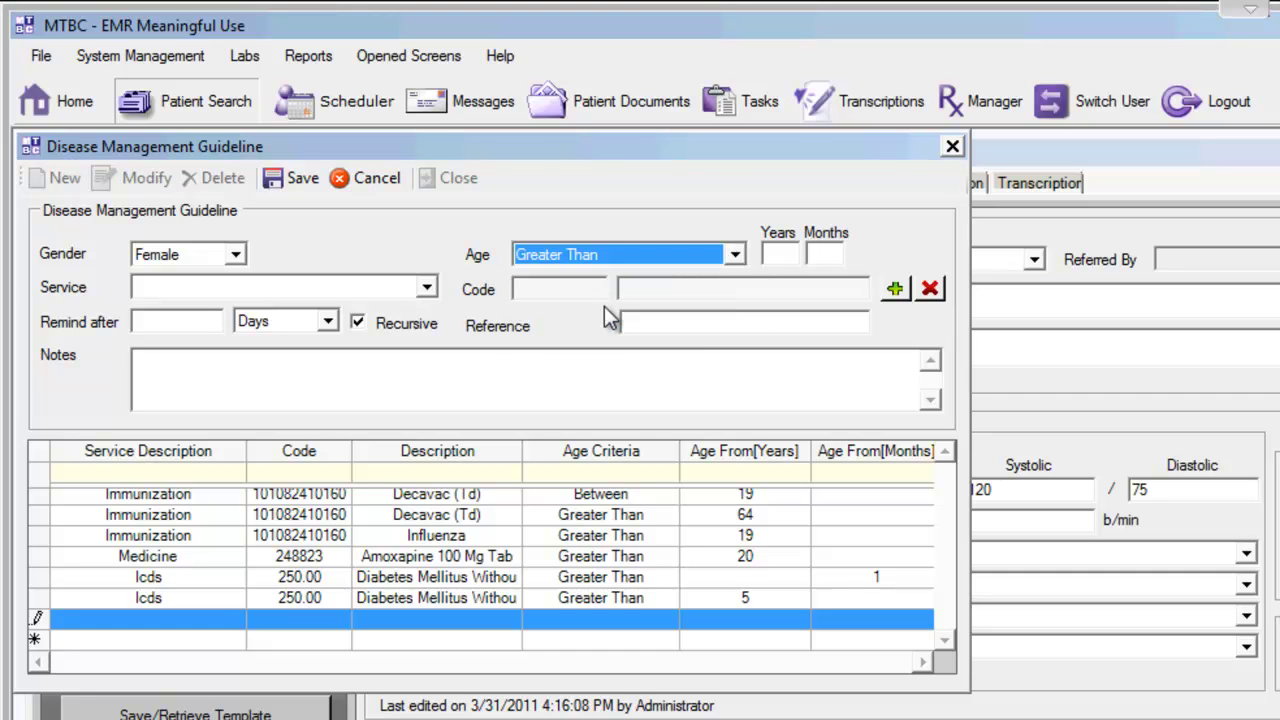
left_click(787, 254)
type("45")
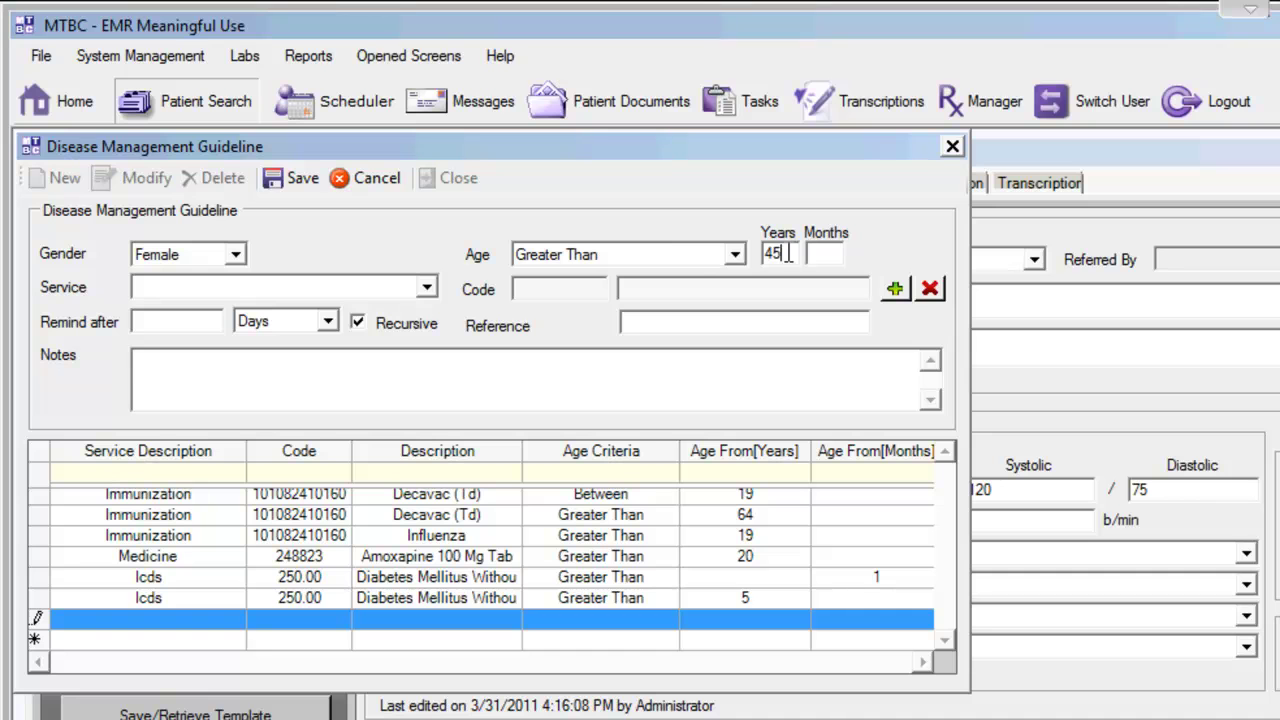
left_click(379, 286)
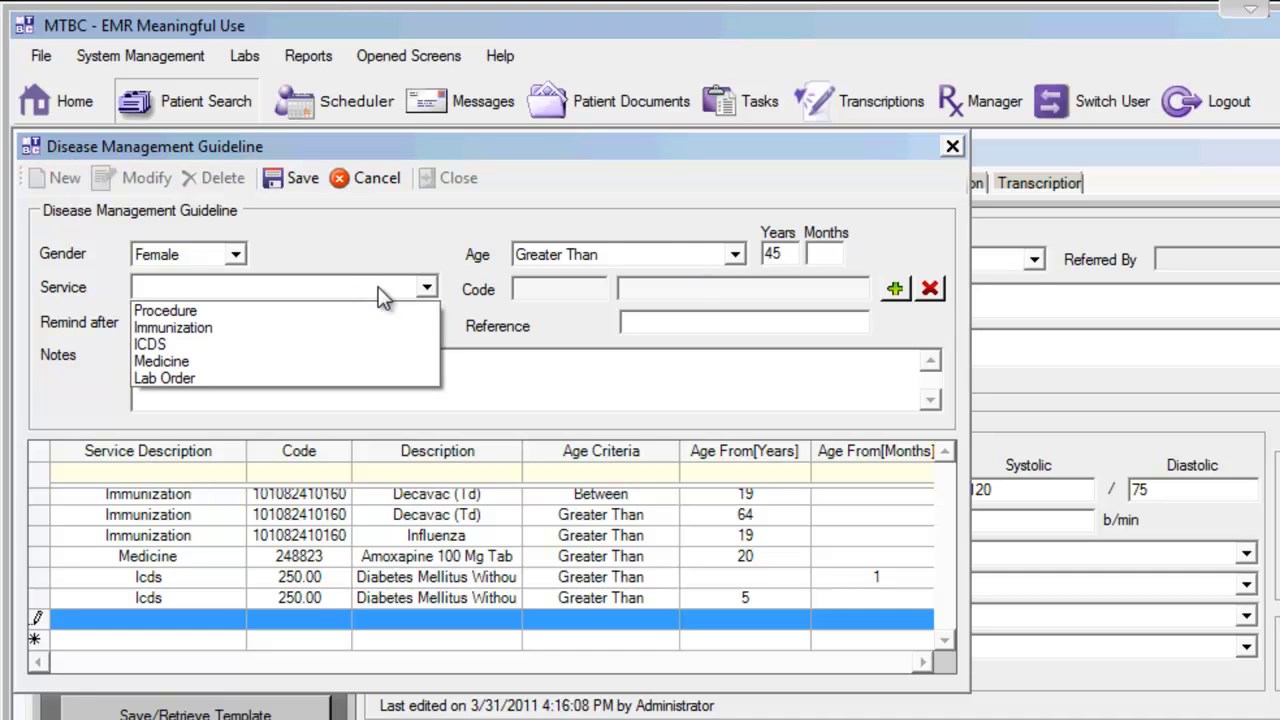
left_click(315, 318)
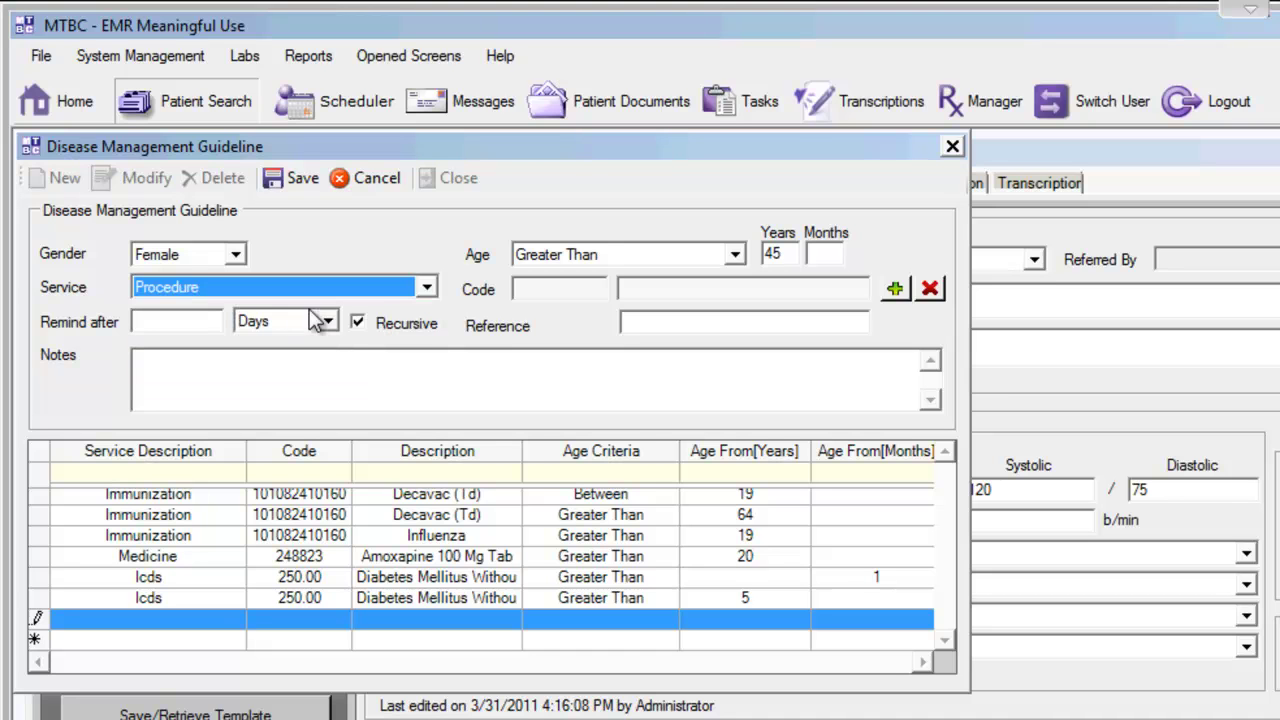
Step: Search procedures for 'comprehensi' and set the guideline code to 99396
left_click(898, 296)
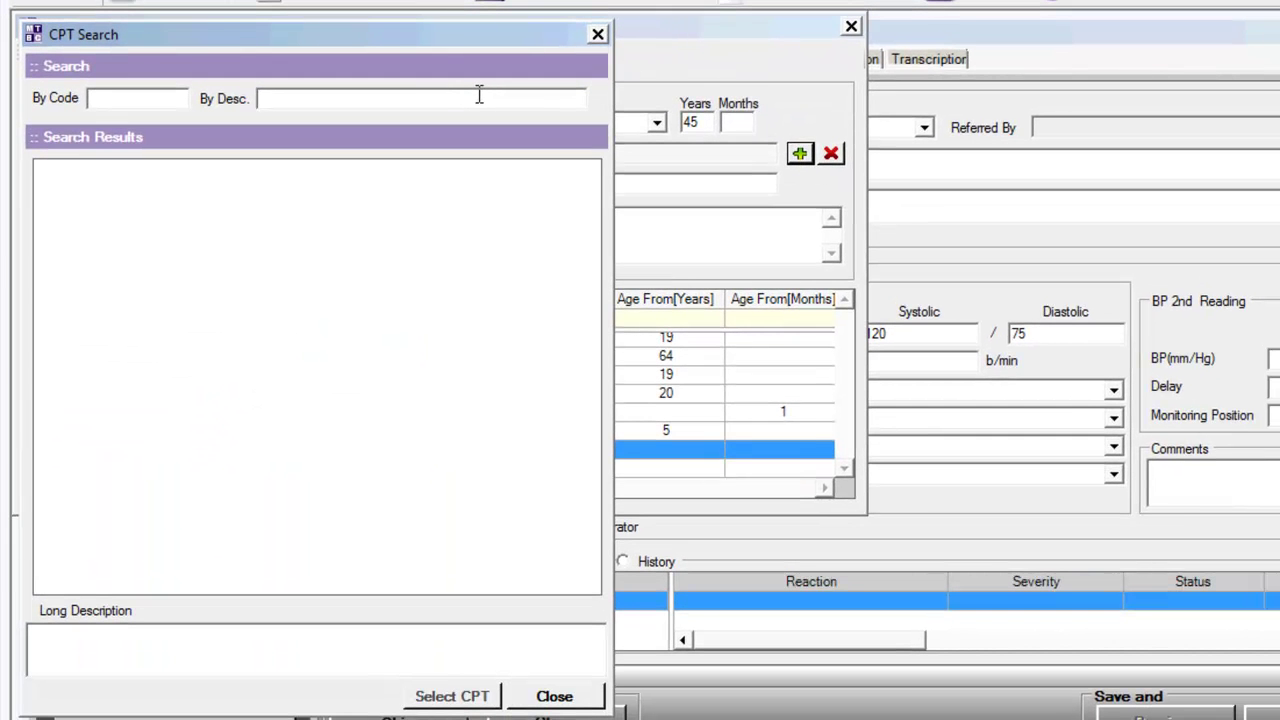
type("comprehensi")
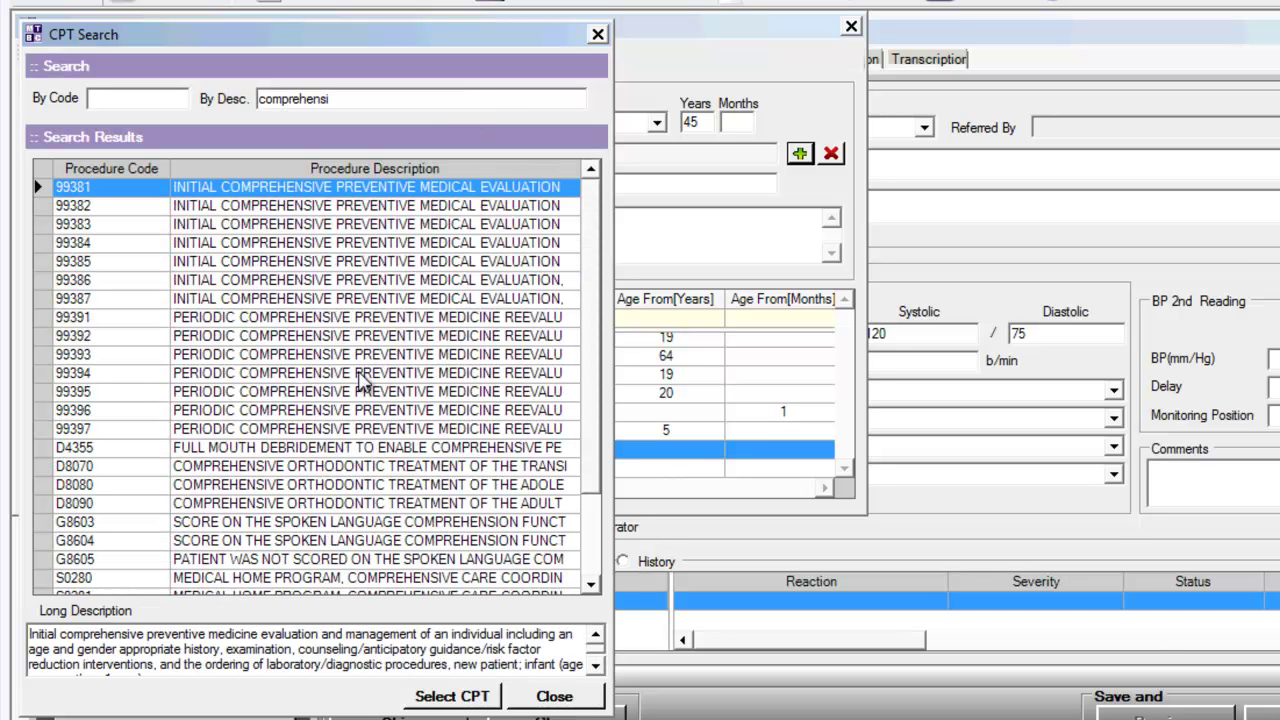
left_click(360, 379)
key("Down")
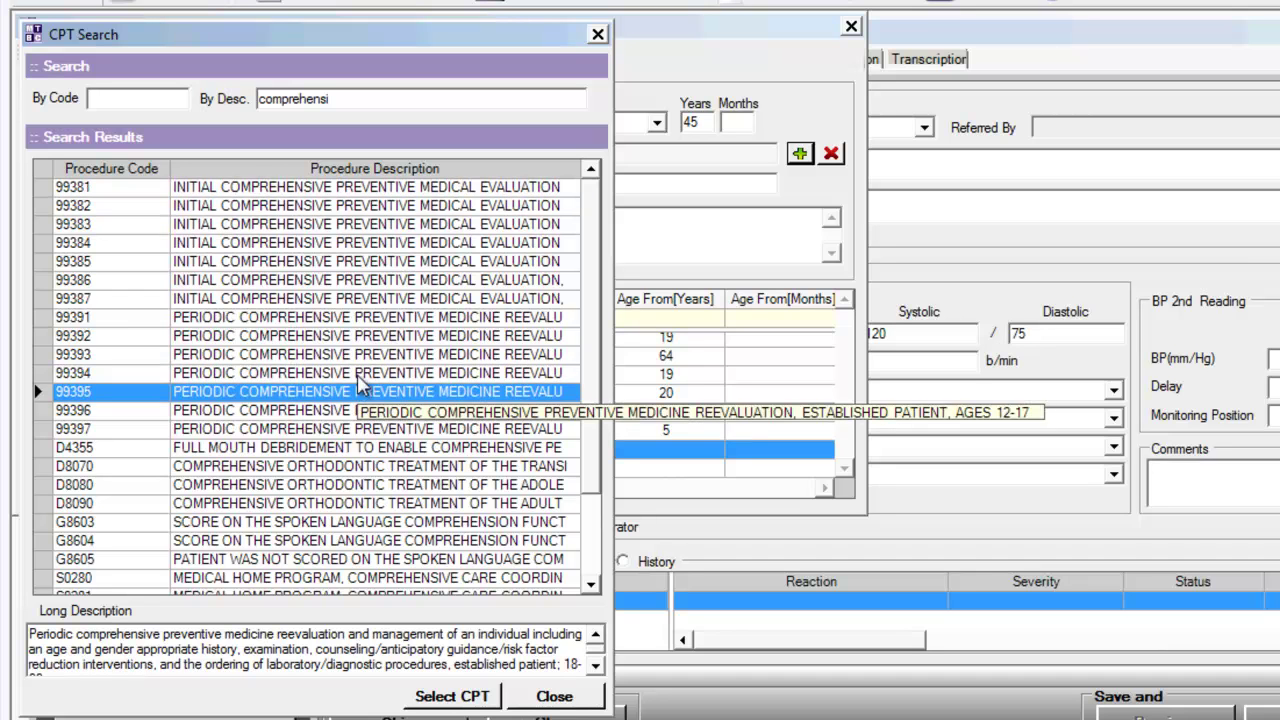
key("Down")
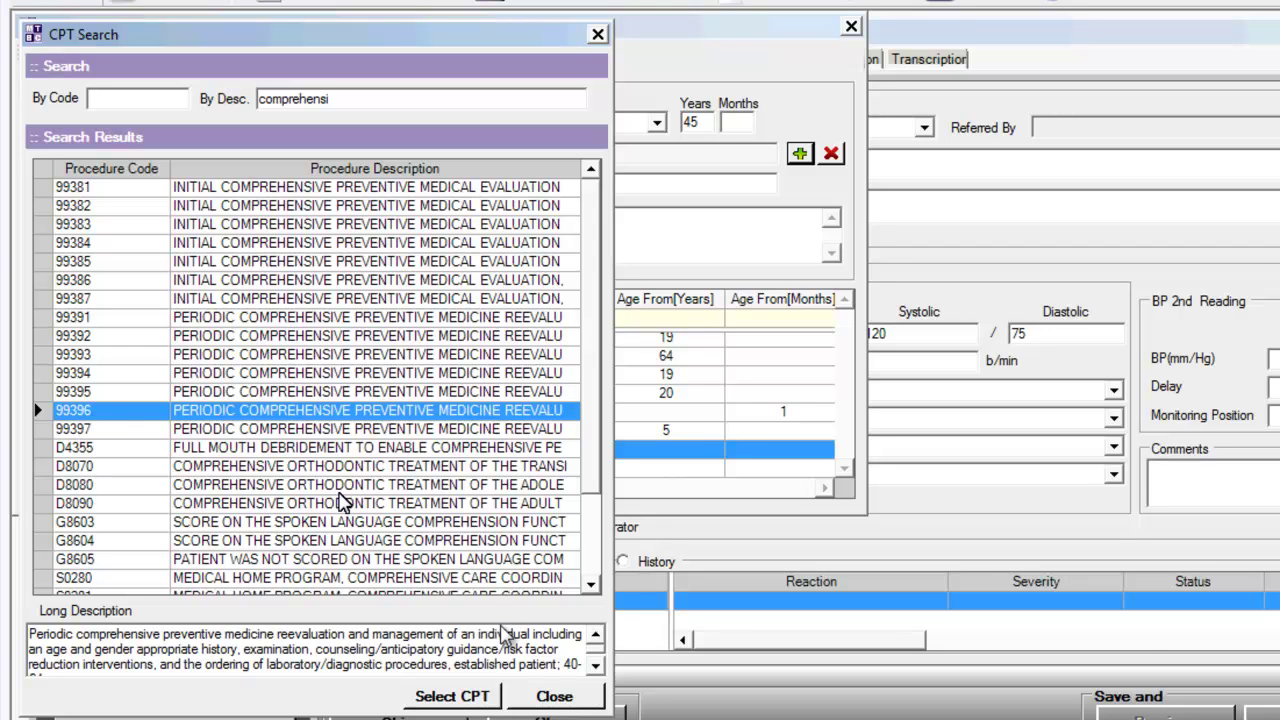
left_click(595, 664)
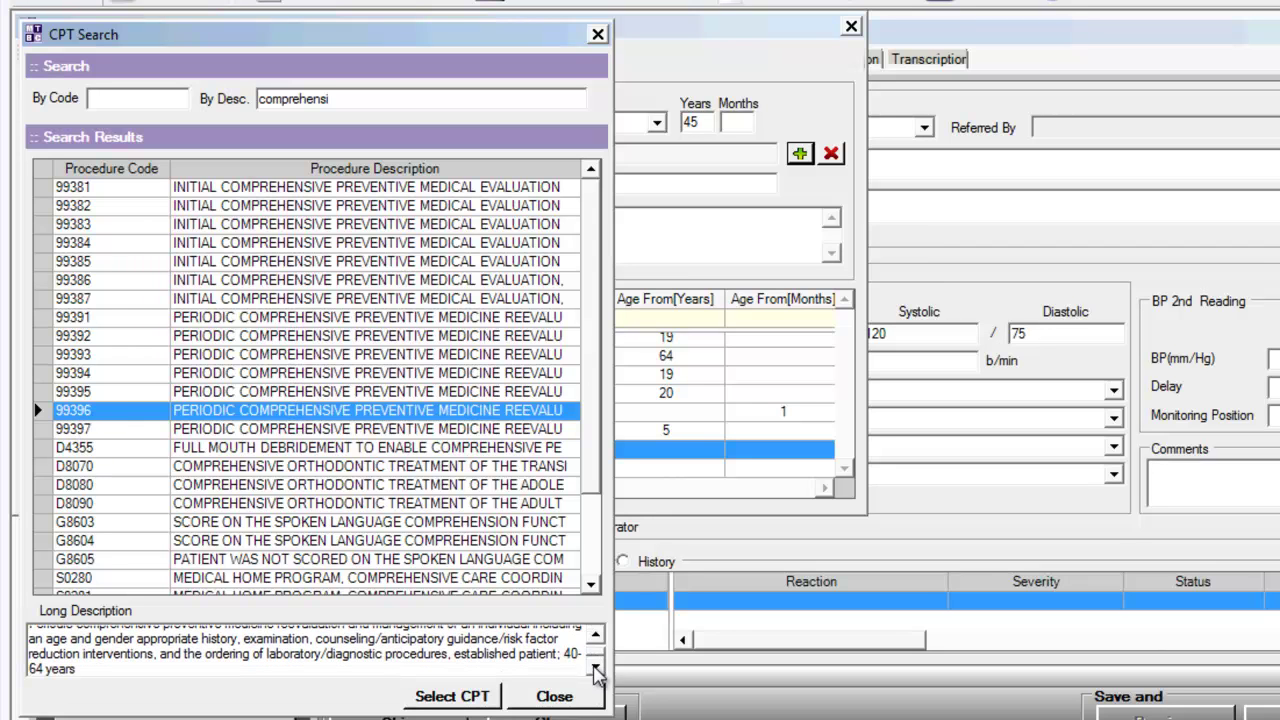
left_click(595, 637)
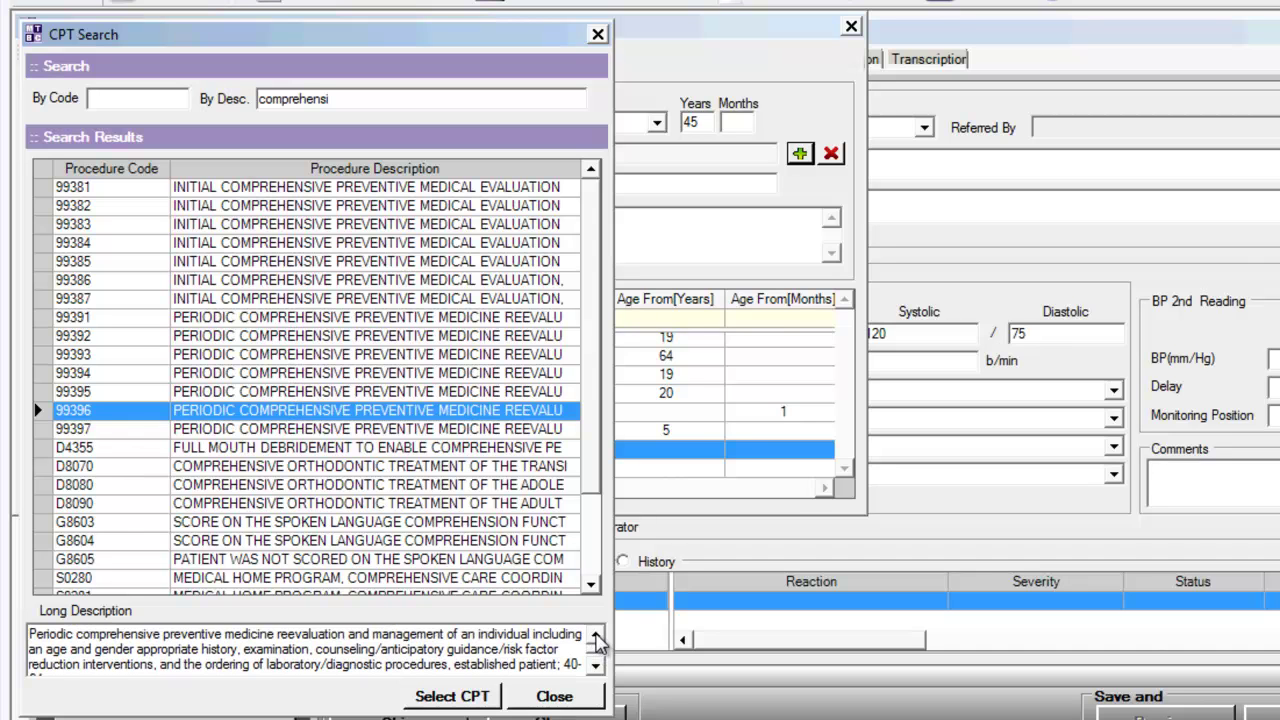
double_click(290, 411)
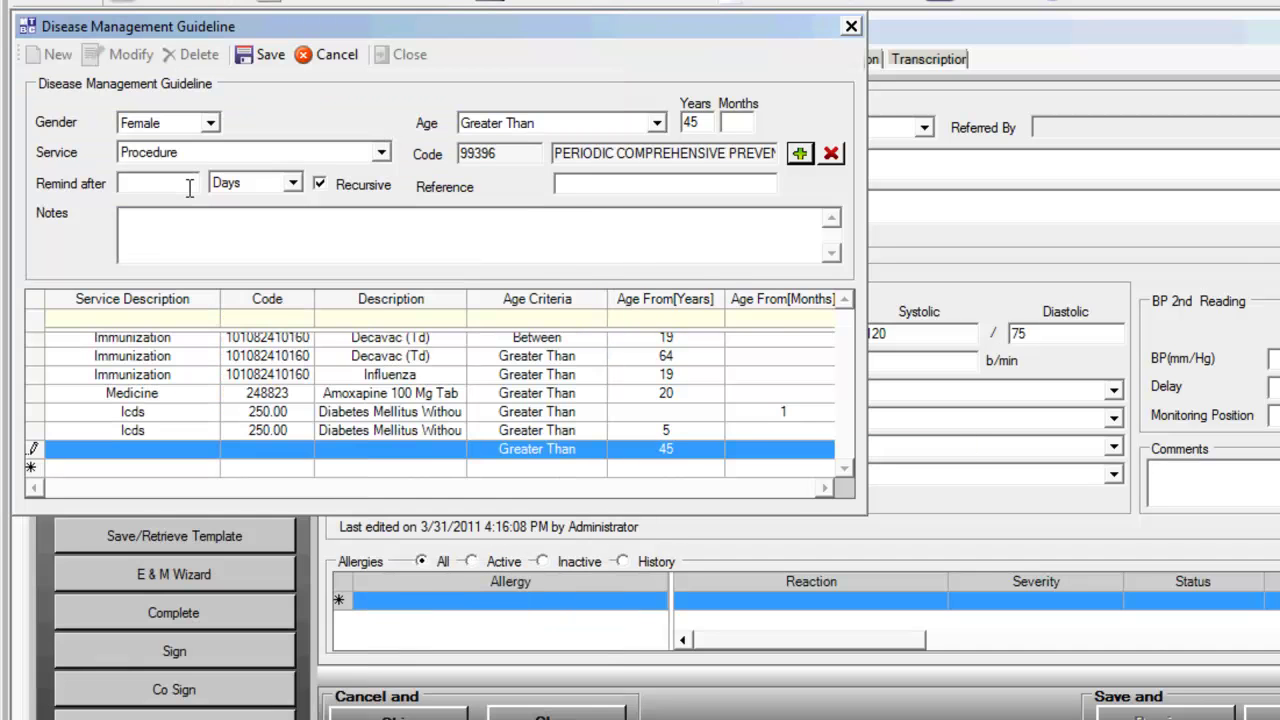
Step: Set the guideline to remind after 1 Years and move its window right
left_click(189, 186)
type("1")
left_click(291, 184)
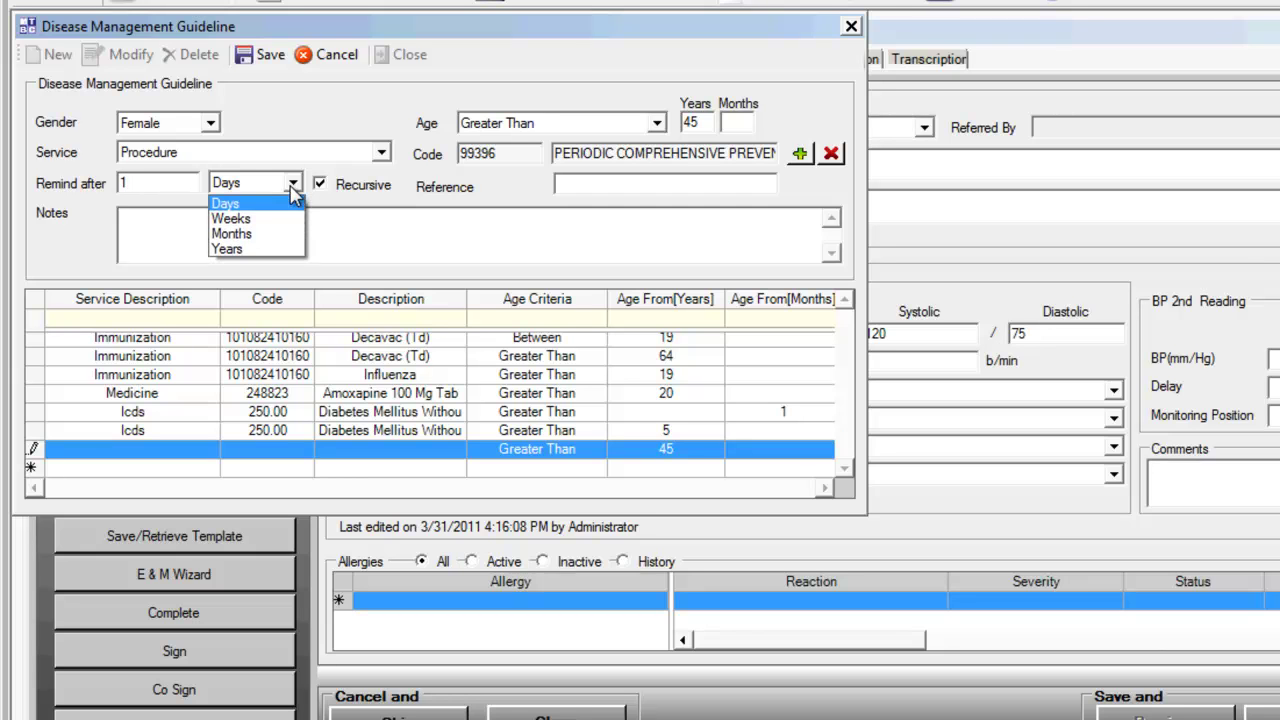
left_click(244, 251)
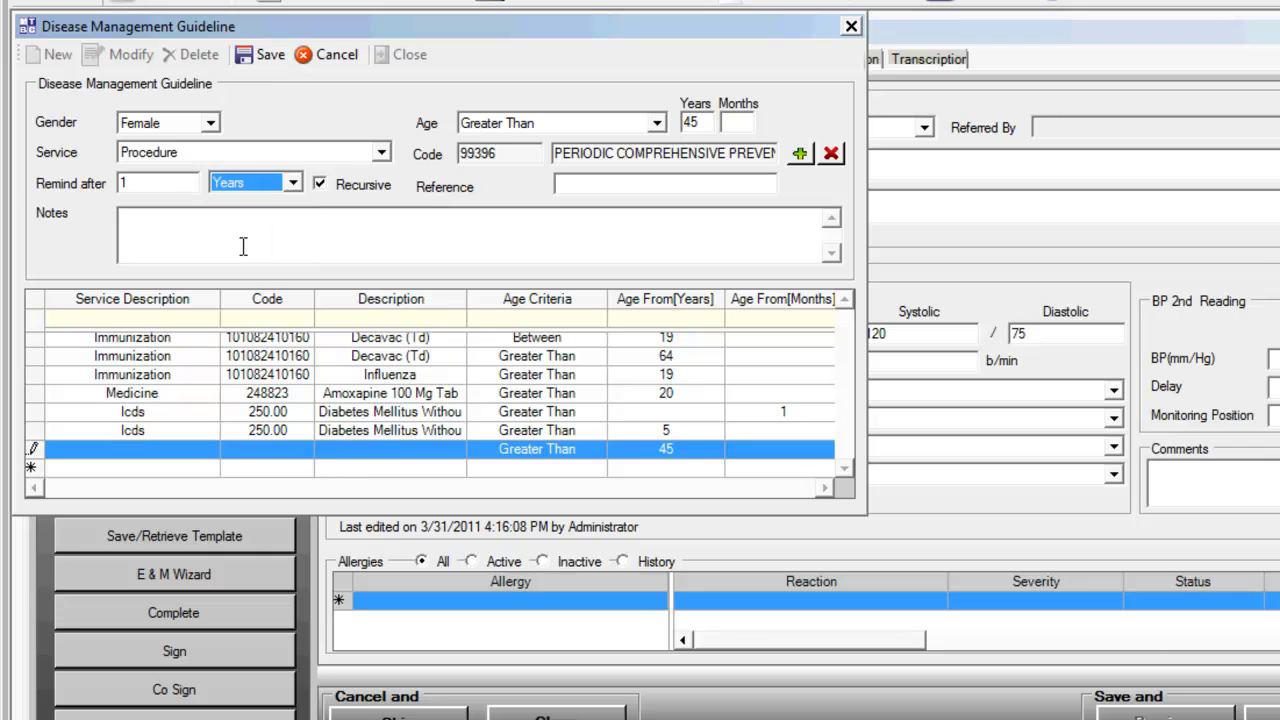
left_click(329, 237)
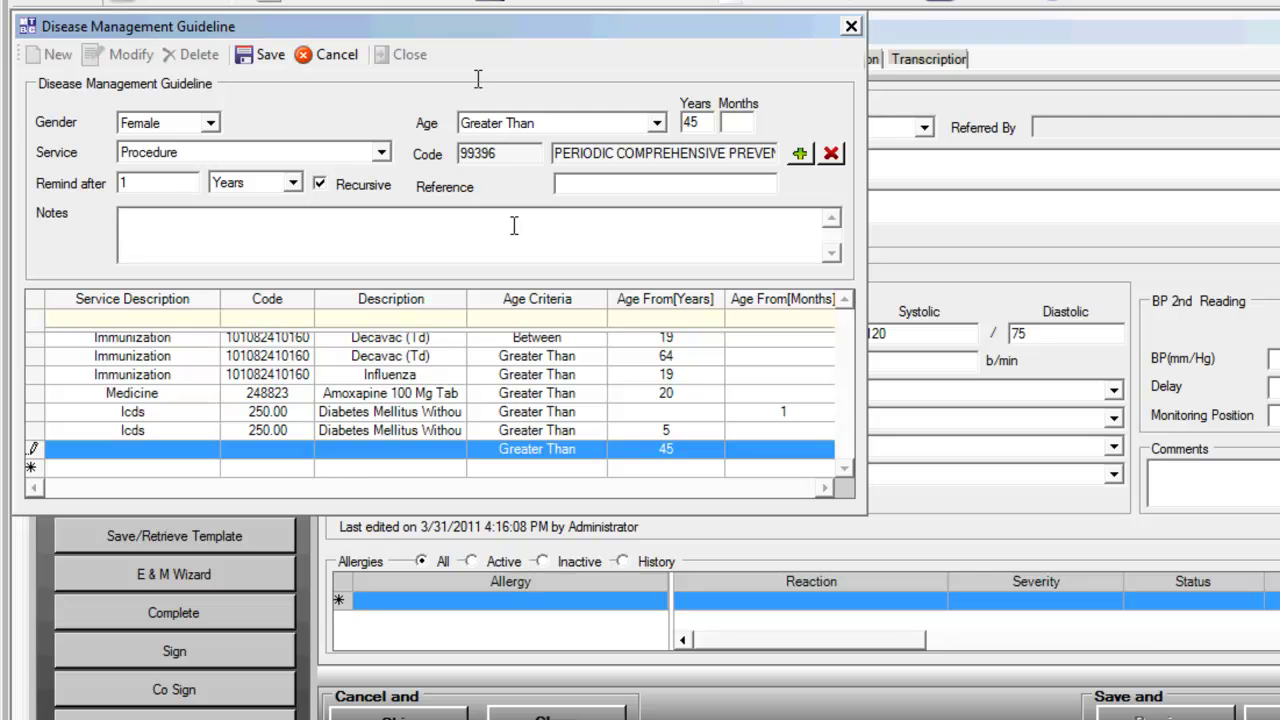
left_click_drag(490, 40, 894, 90)
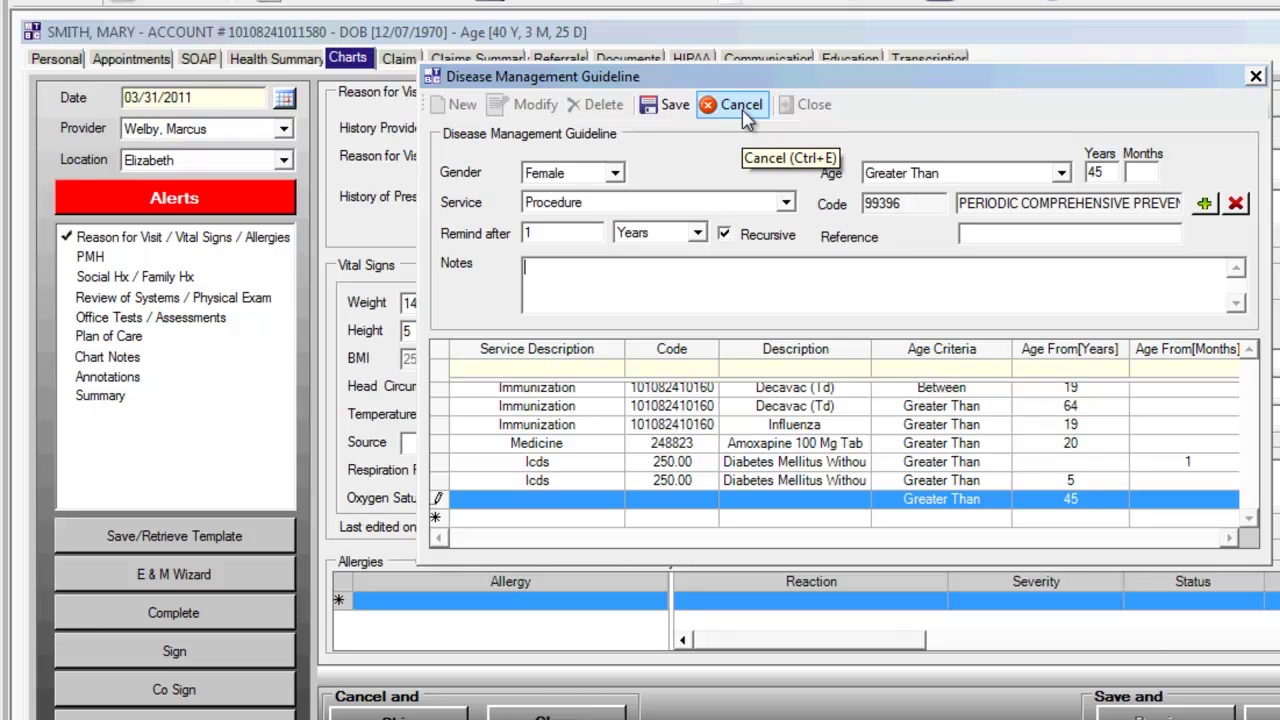
Step: Cancel the unsaved new guideline rule
left_click(786, 204)
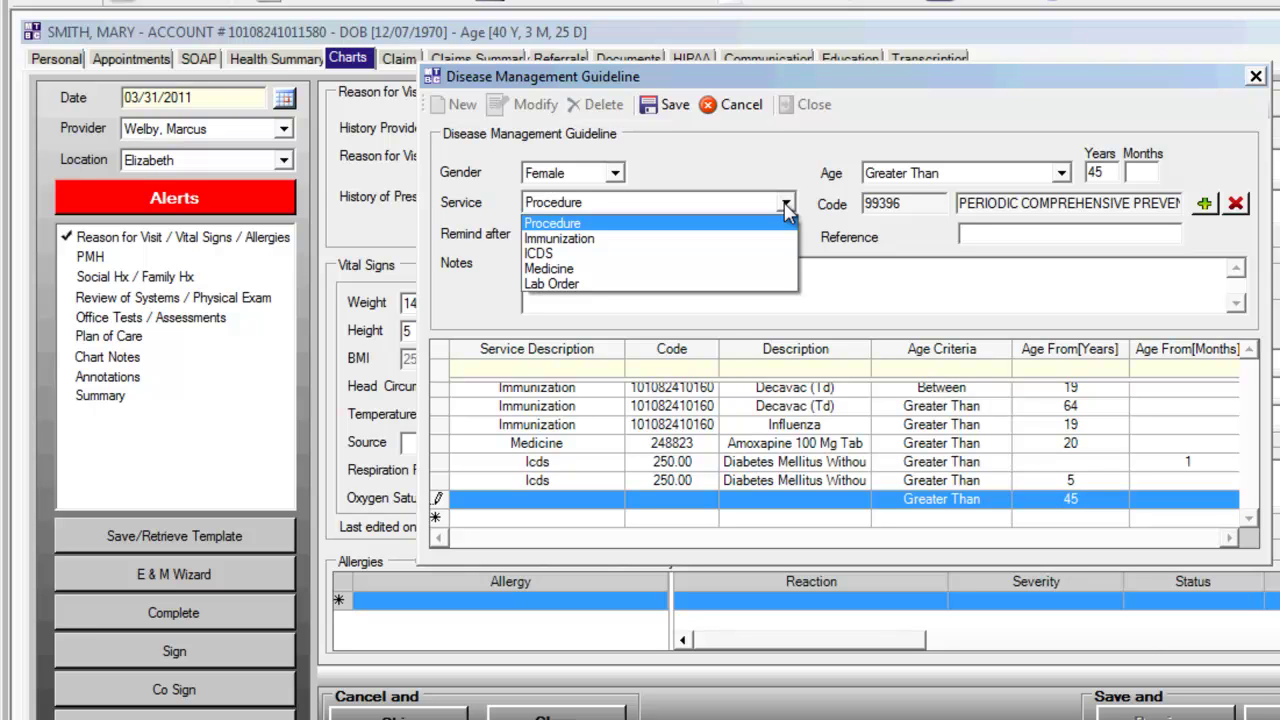
left_click(737, 112)
left_click(734, 112)
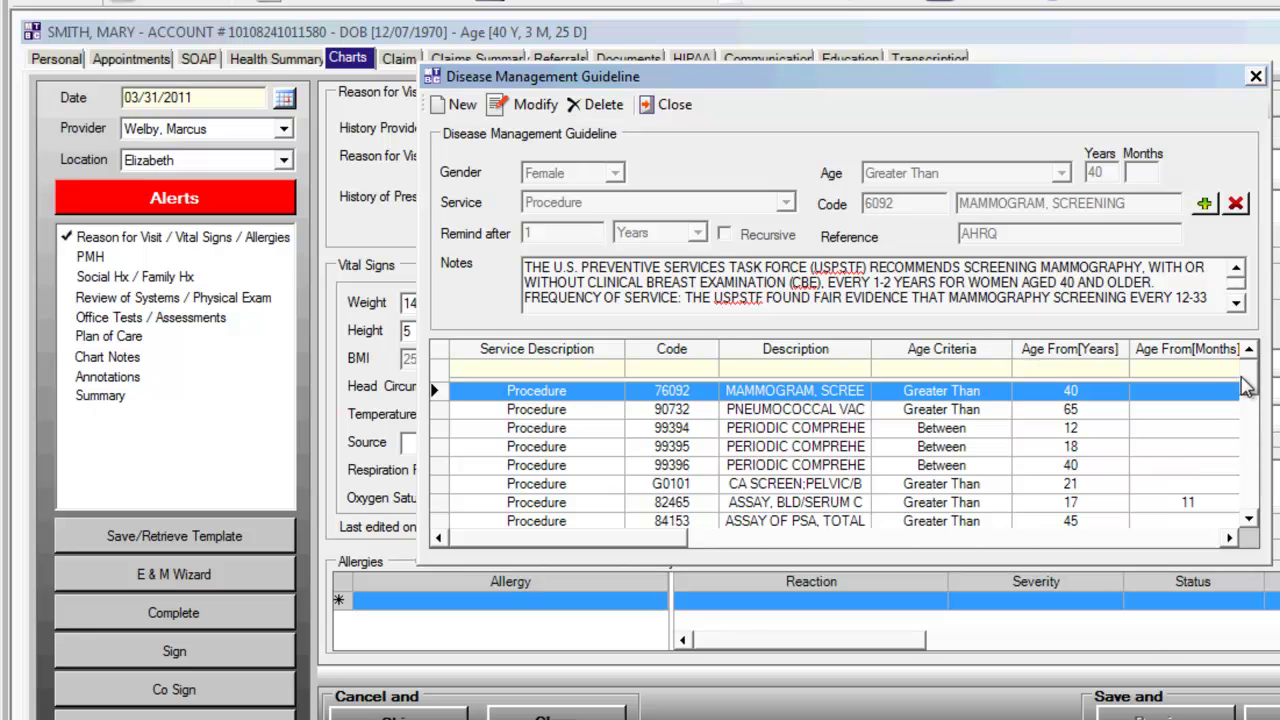
Step: Open the DIABETES MELLITUS HBA1C guideline for modification, then cancel without saving
left_click_drag(1247, 390, 1265, 520)
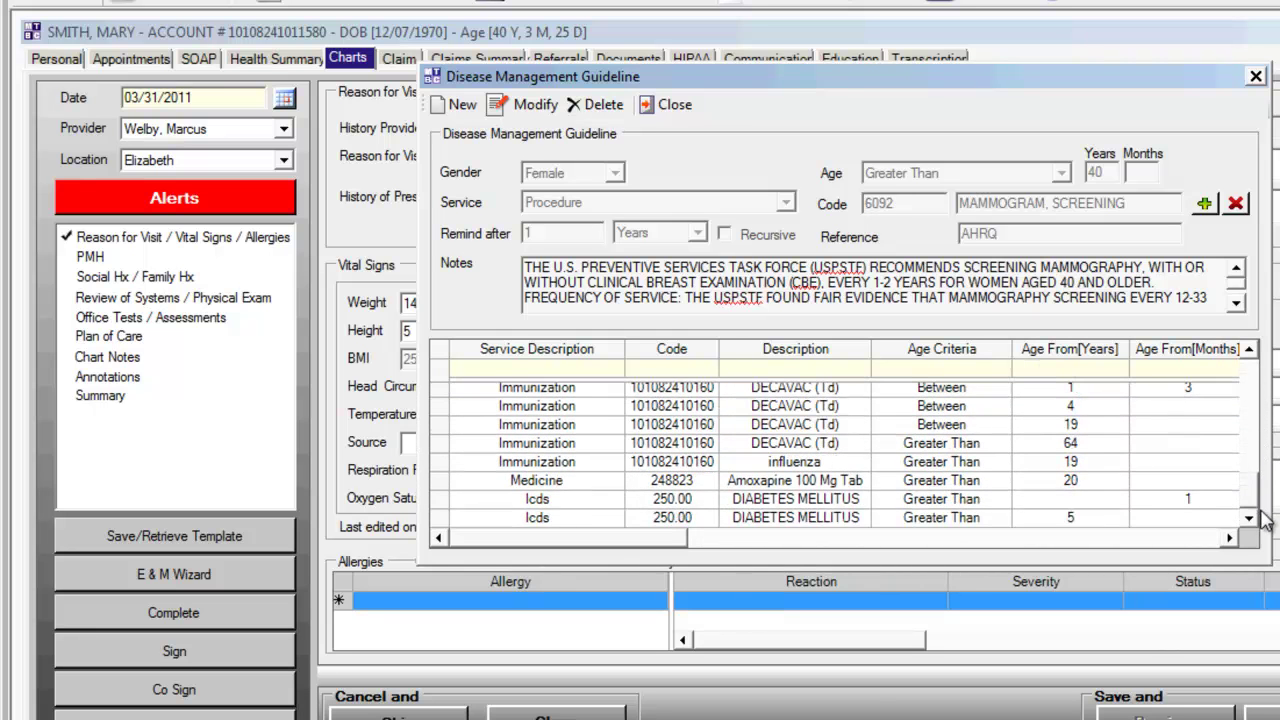
left_click(752, 499)
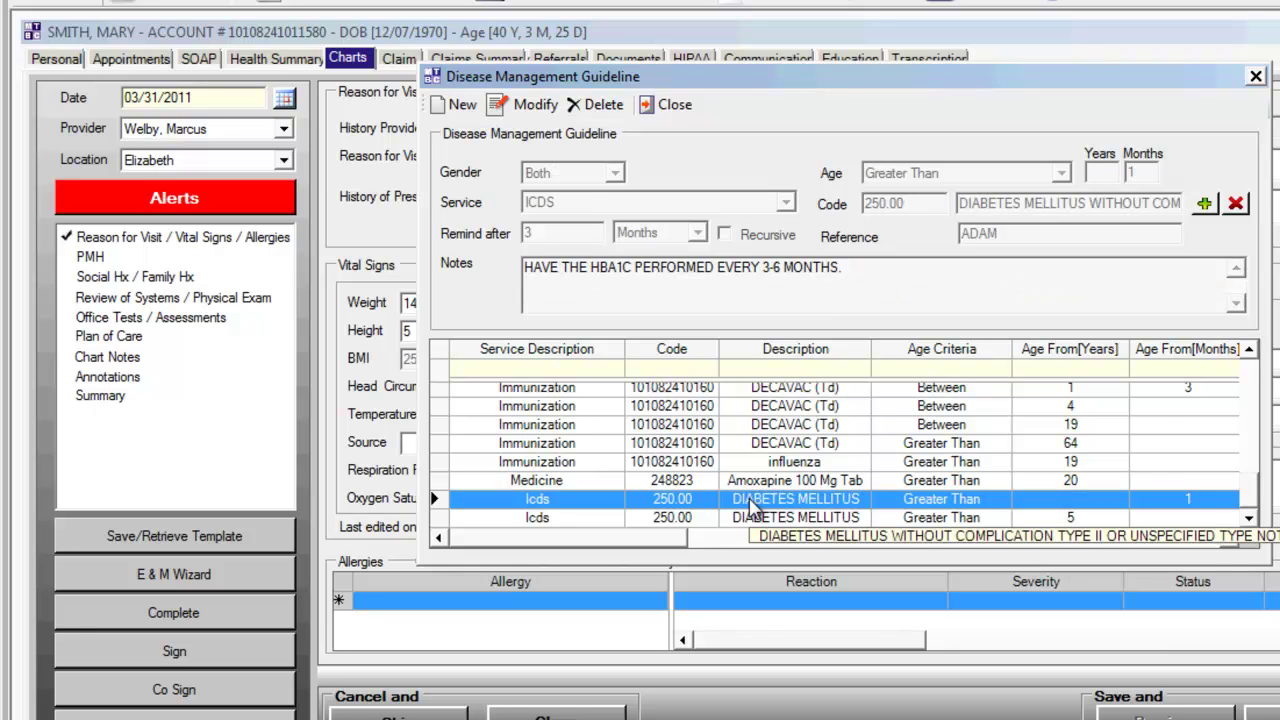
left_click(527, 105)
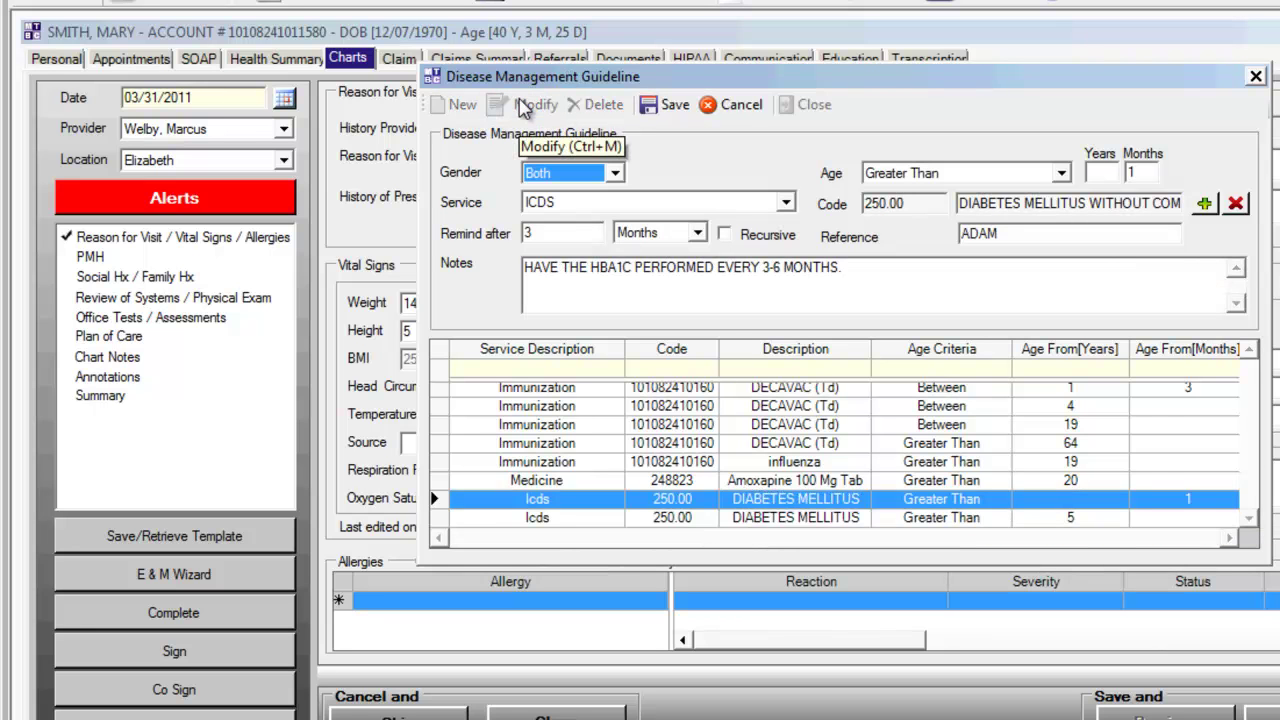
left_click(991, 270)
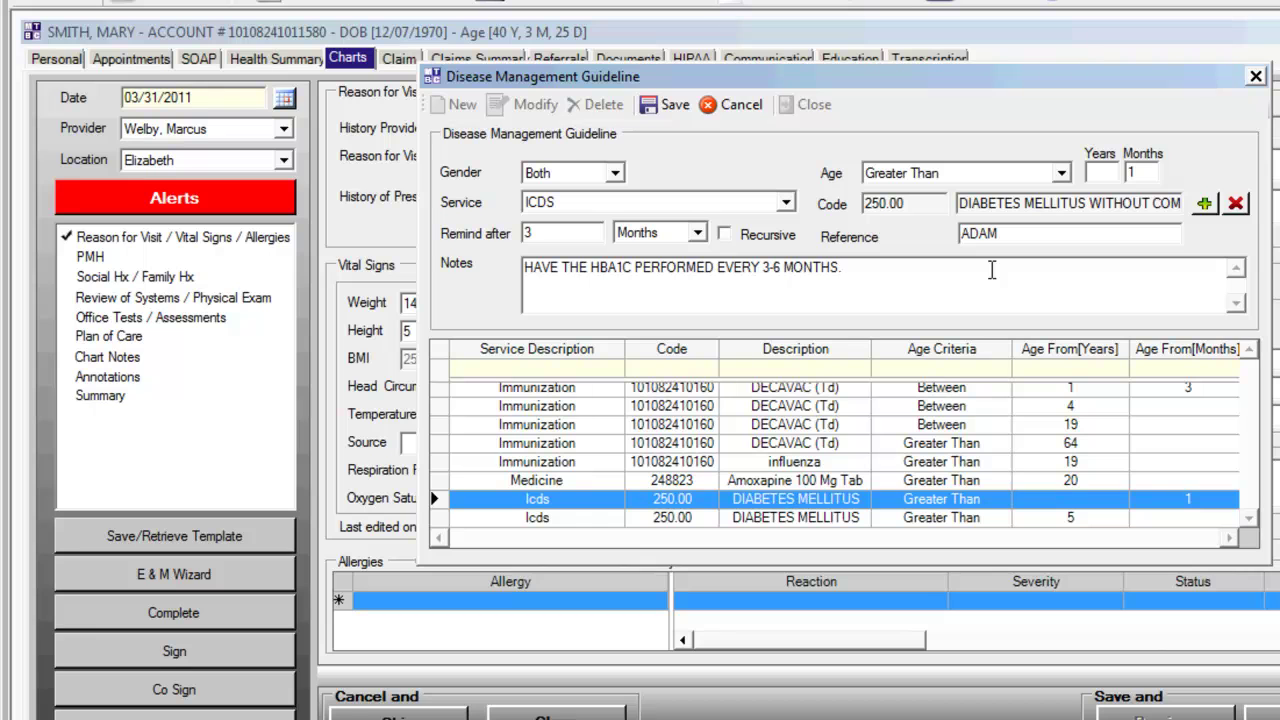
double_click(576, 230)
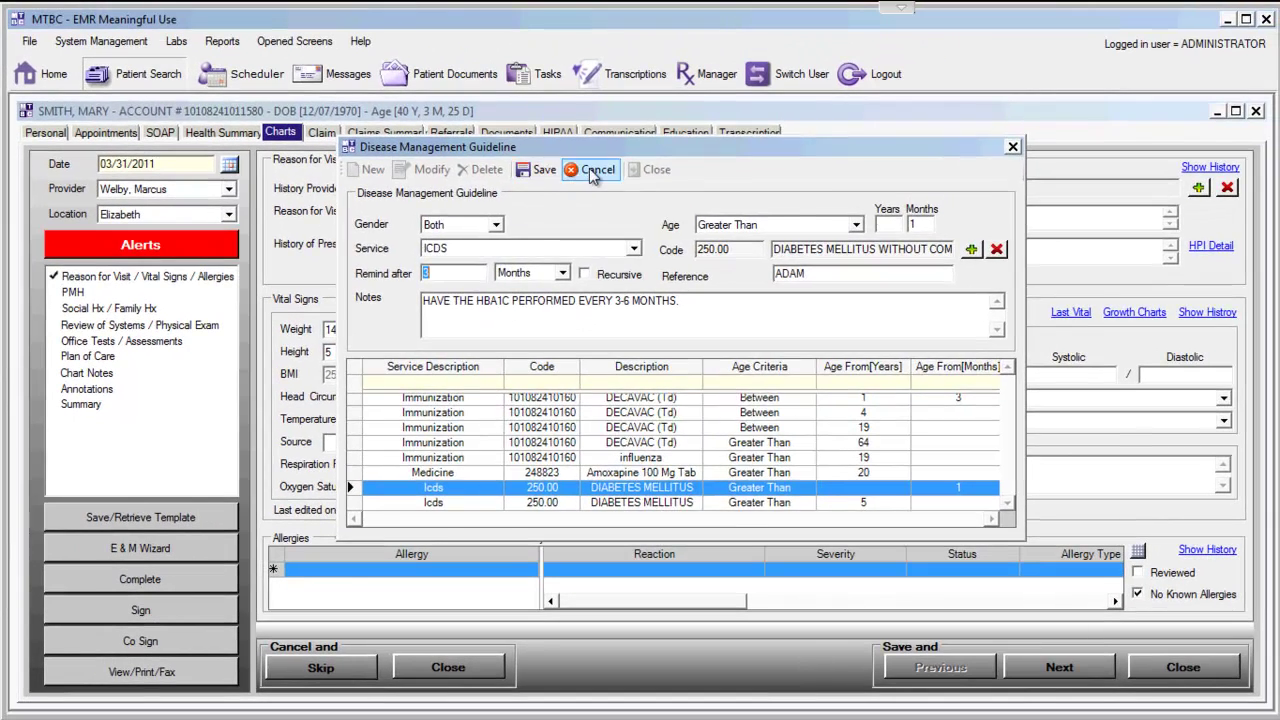
left_click(715, 104)
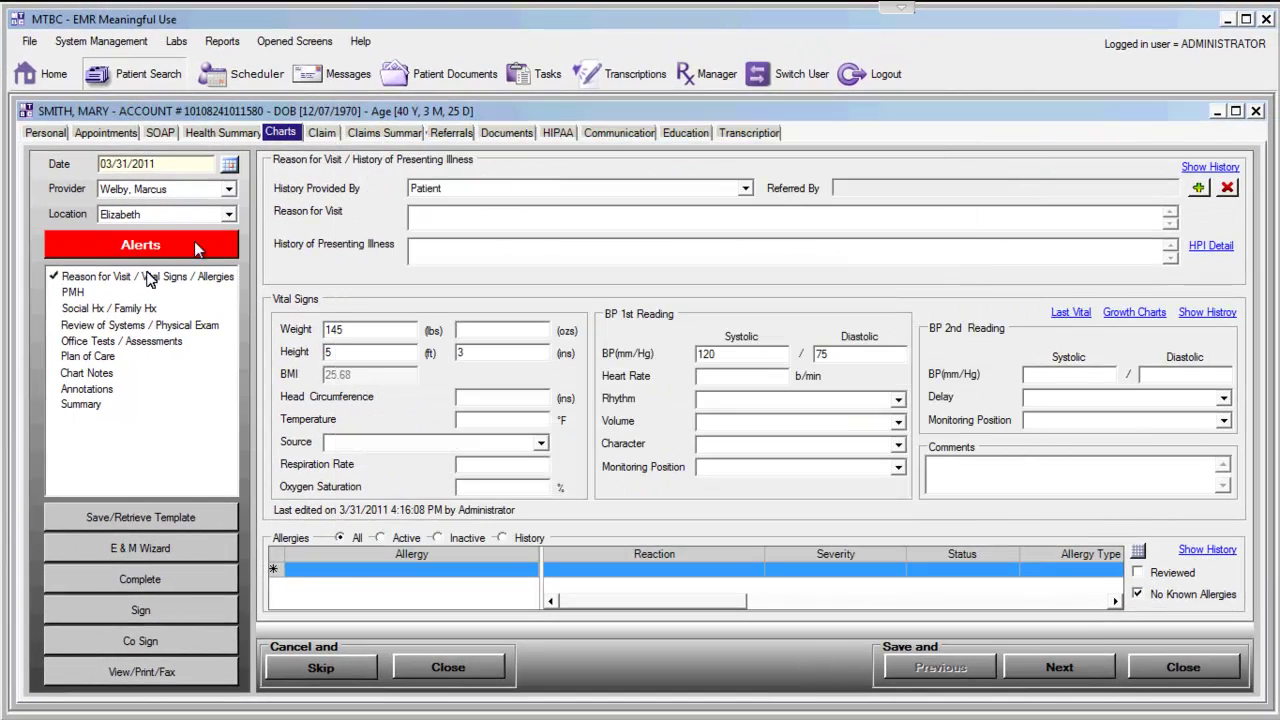